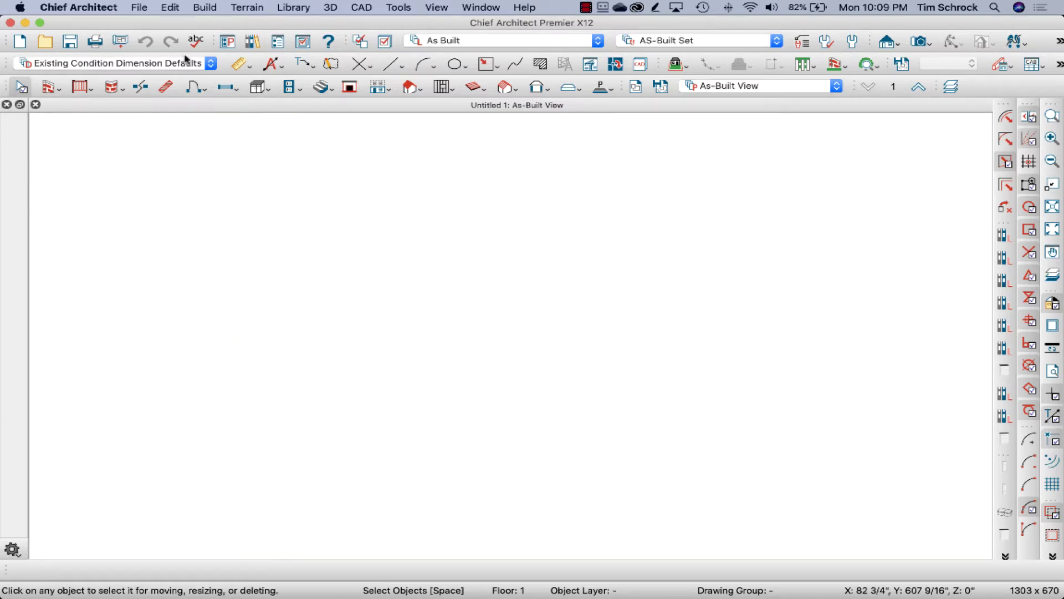
# - Open the program preferences at the Folders settings
pyautogui.click(170, 7)
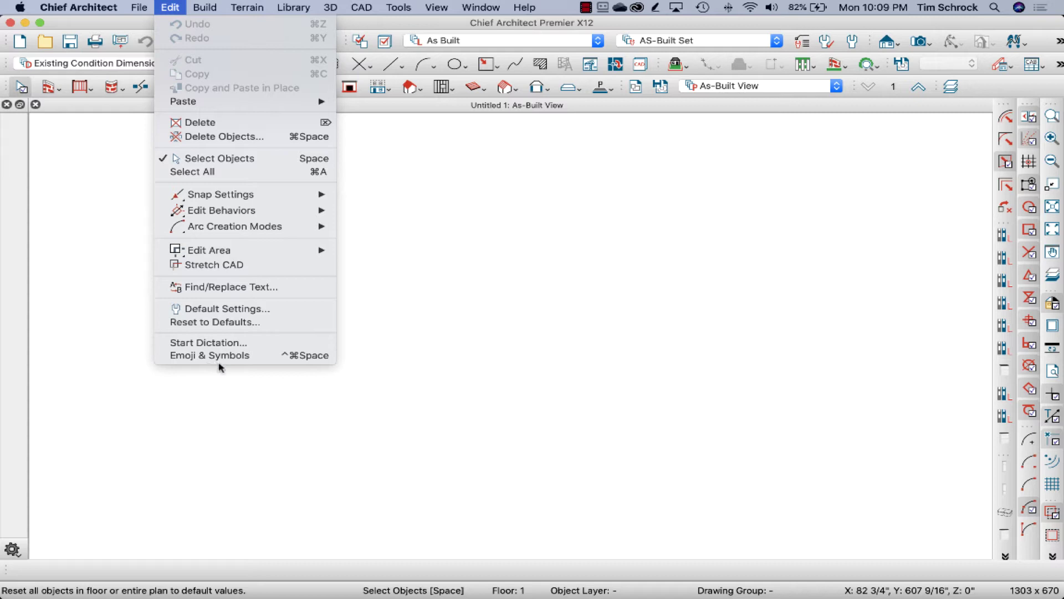
pyautogui.moveTo(54, 10)
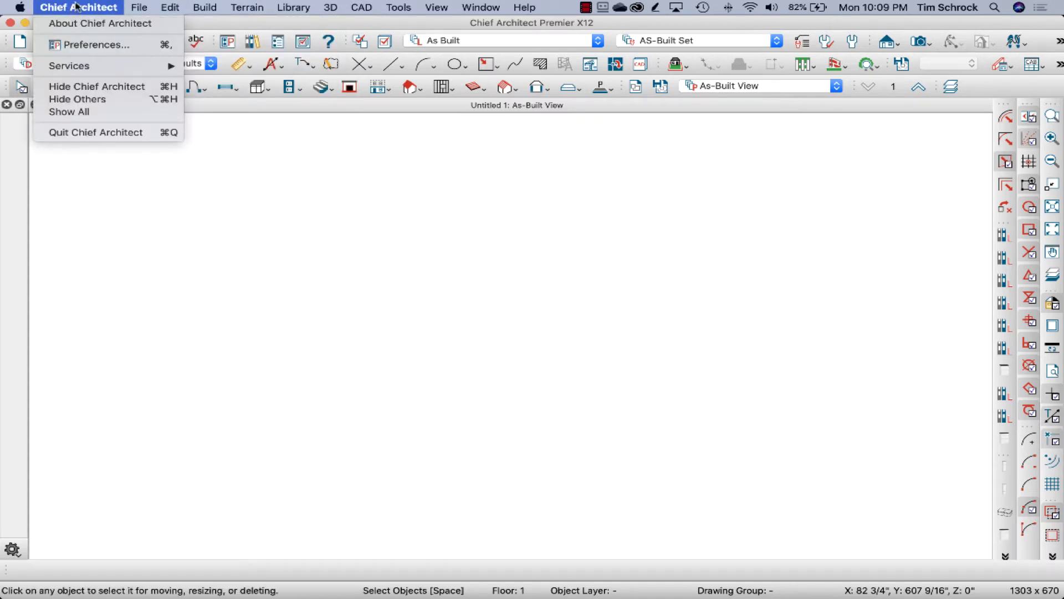
pyautogui.click(77, 48)
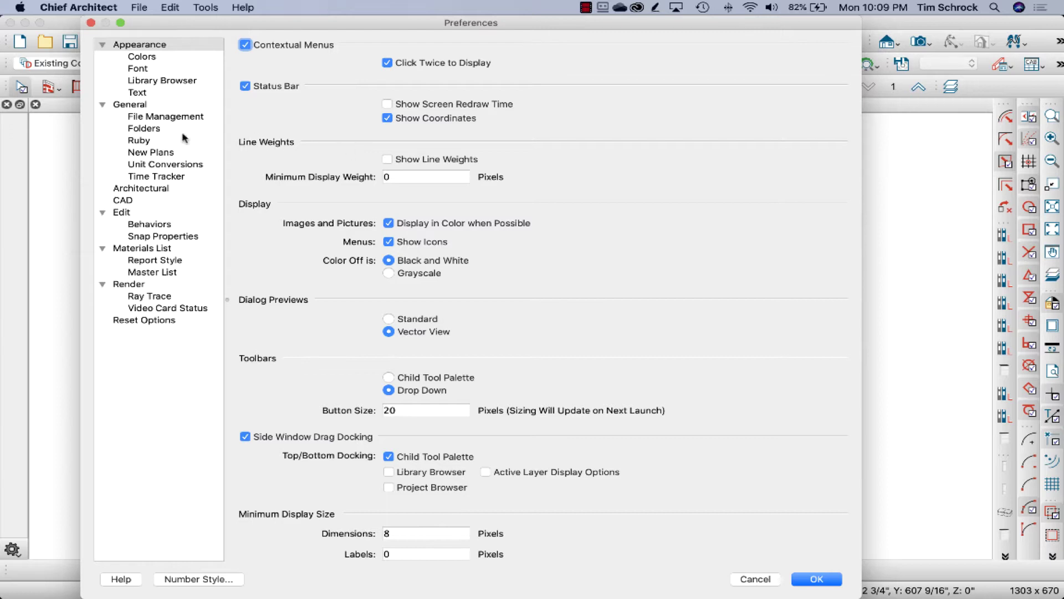
pyautogui.click(150, 133)
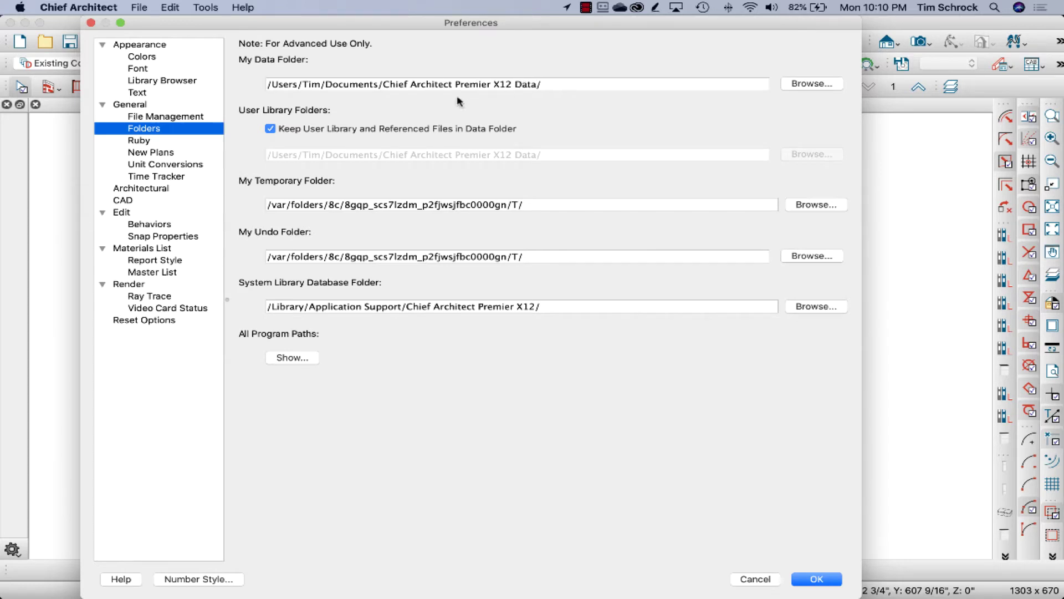
# - Browse the My Data Folder location into its Database Libraries folder, and leave the preferences without changing anything
pyautogui.click(811, 84)
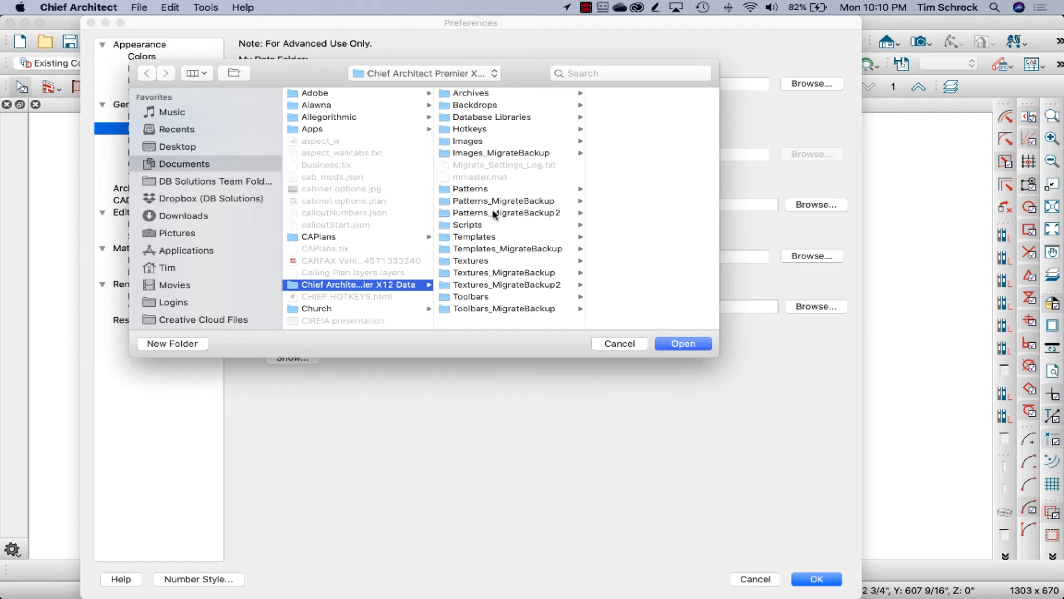
pyautogui.click(483, 118)
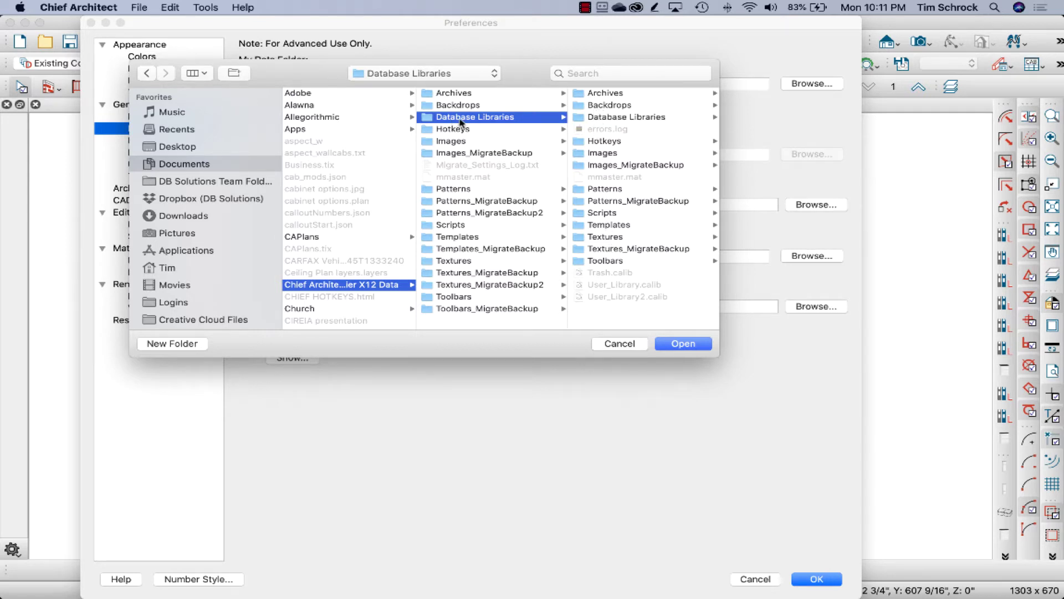
pyautogui.click(619, 344)
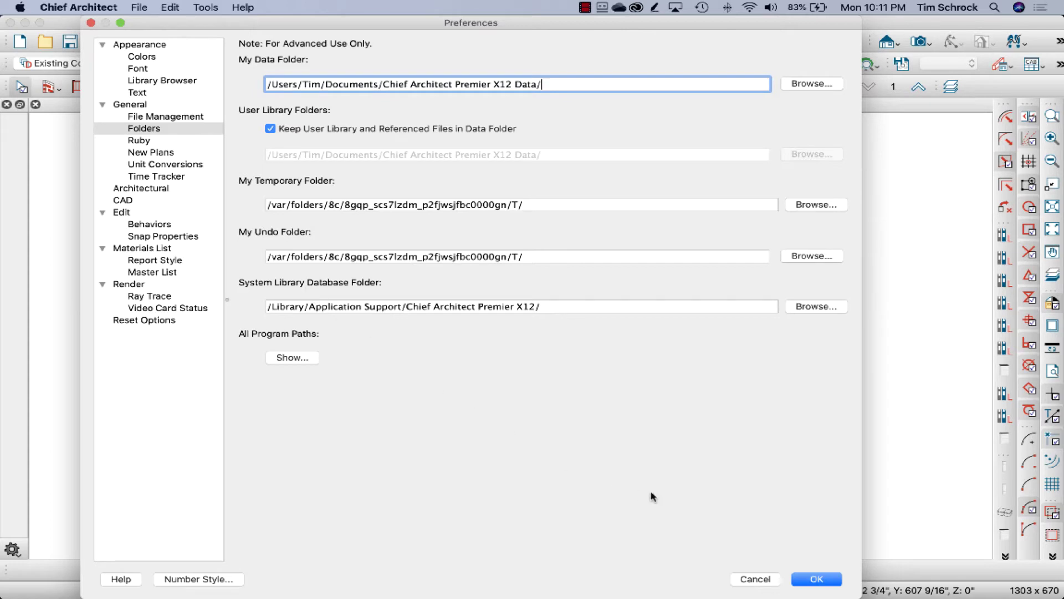
pyautogui.click(743, 580)
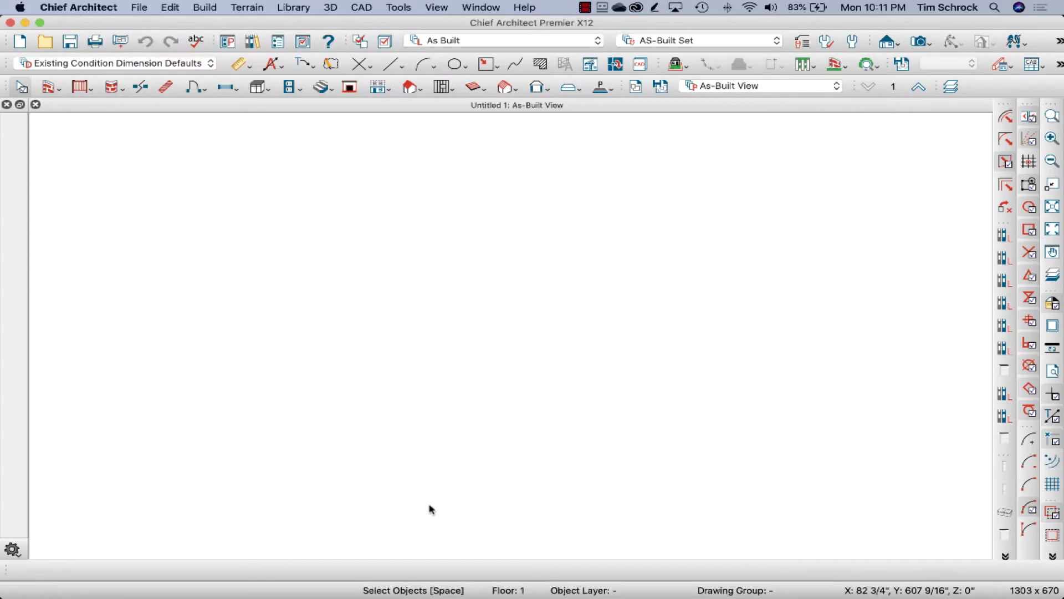
# - Return to the Folders settings in the preferences
pyautogui.moveTo(576, 596)
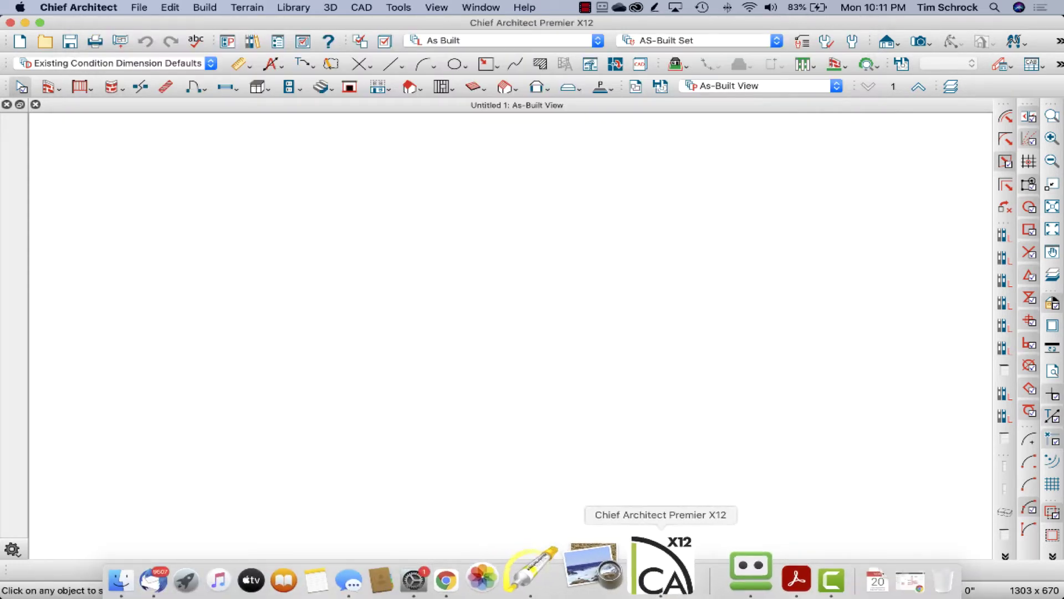
pyautogui.press('super+comma')
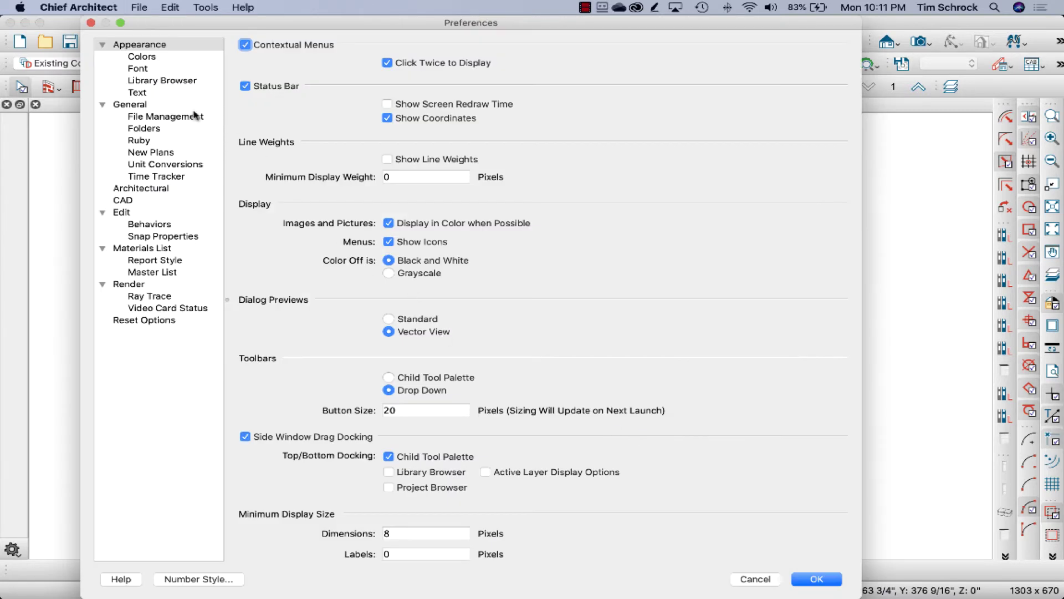
pyautogui.click(174, 127)
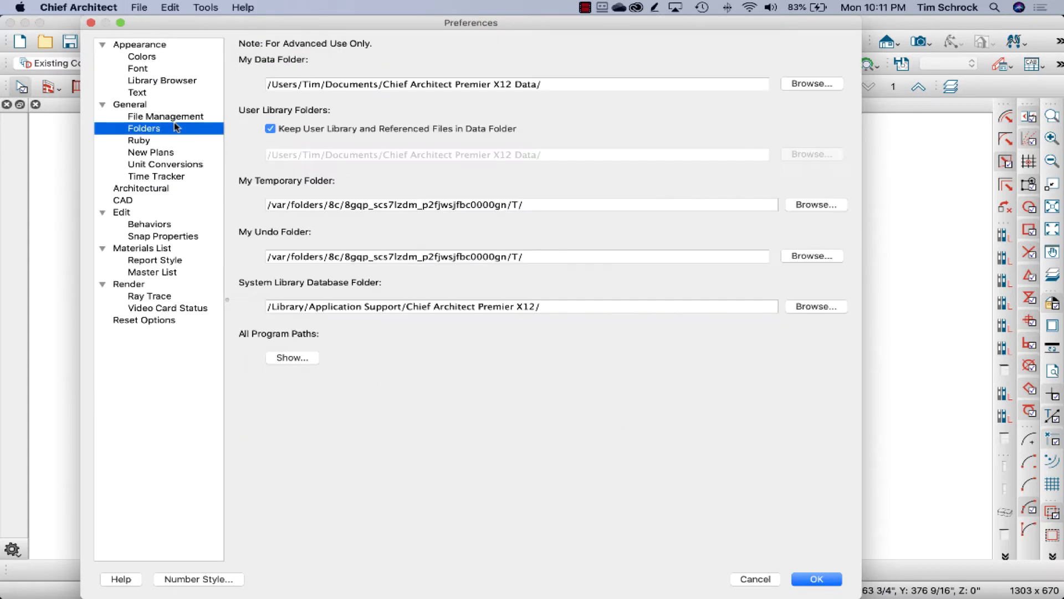
# - Browse the System Library Database Folder location, look inside its Program_Data subfolder, and cancel the folder selection
pyautogui.click(807, 307)
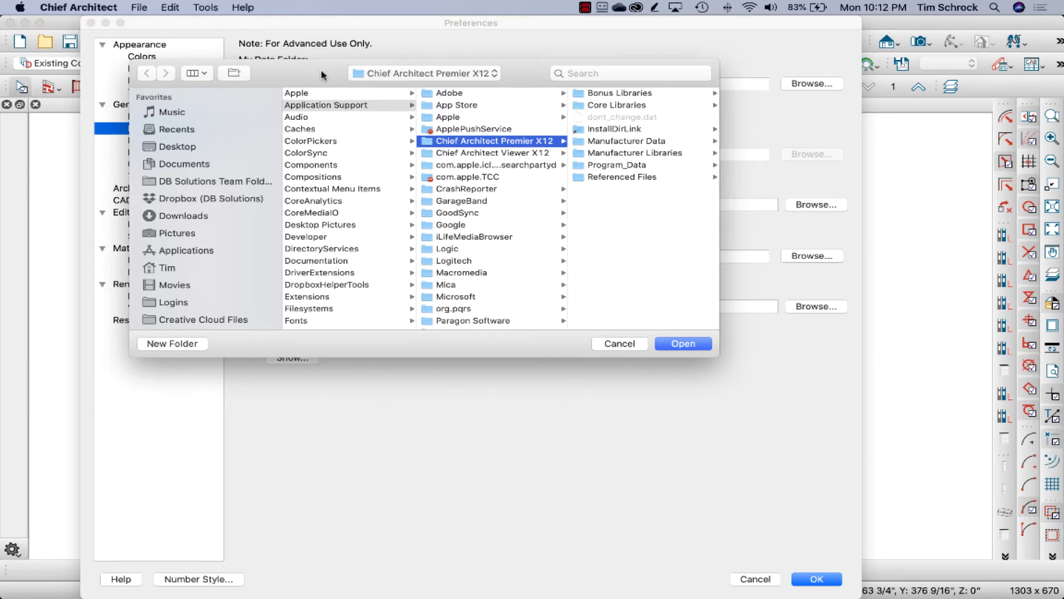
pyautogui.moveTo(323, 76); pyautogui.dragTo(350, 333)
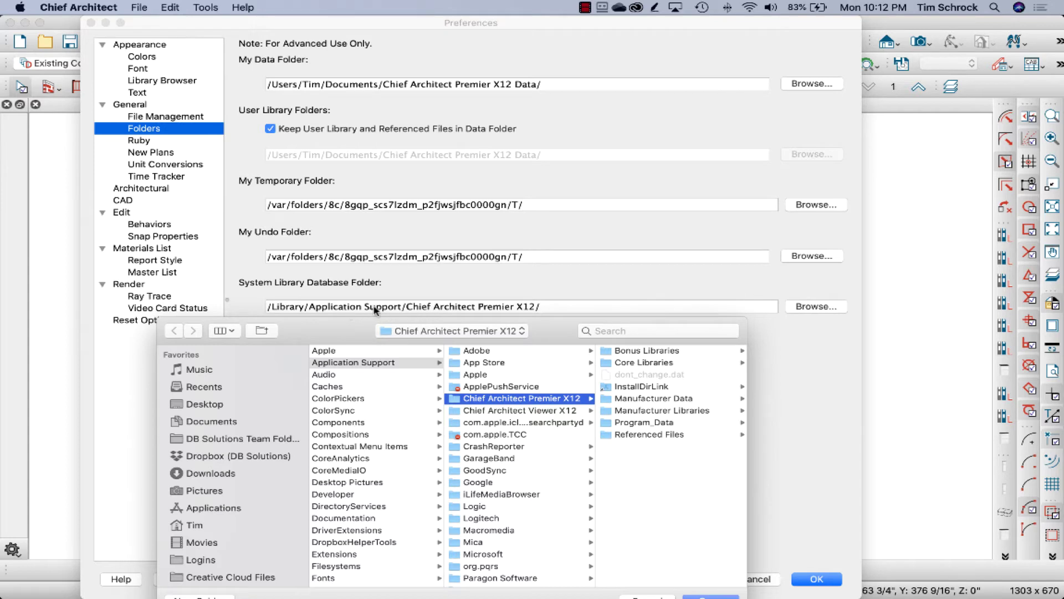
pyautogui.moveTo(348, 323)
pyautogui.mouseDown()
pyautogui.moveTo(346, 302)
pyautogui.moveTo(348, 337)
pyautogui.mouseUp()
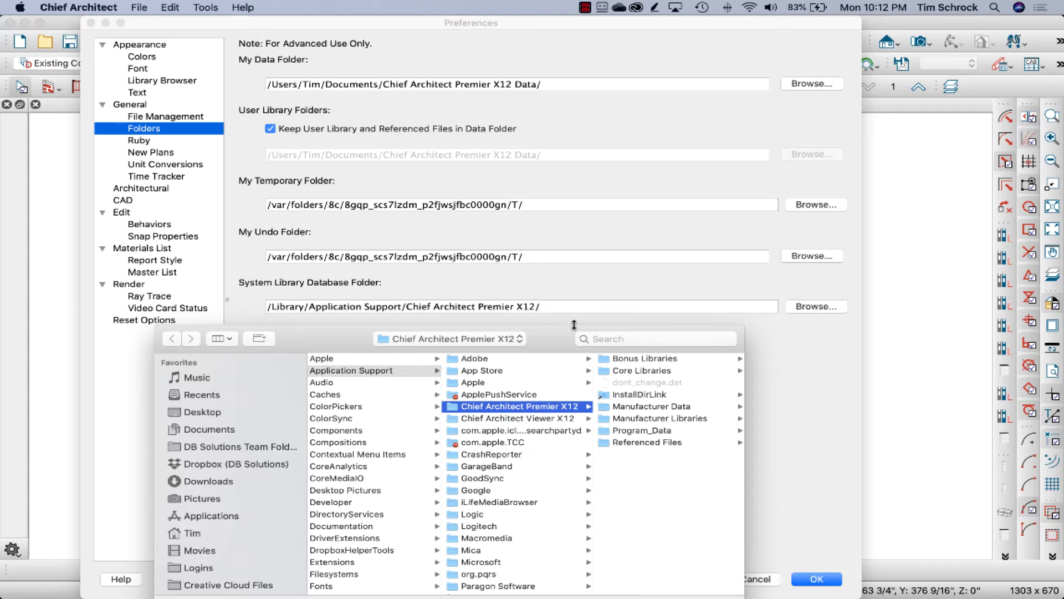
pyautogui.moveTo(564, 338); pyautogui.dragTo(560, 182)
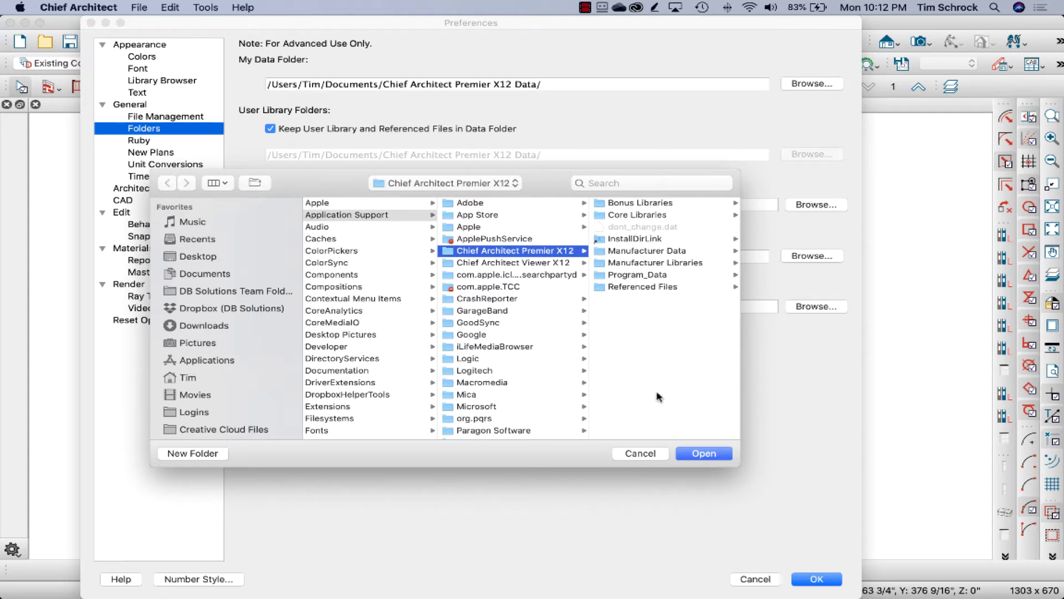
pyautogui.click(638, 276)
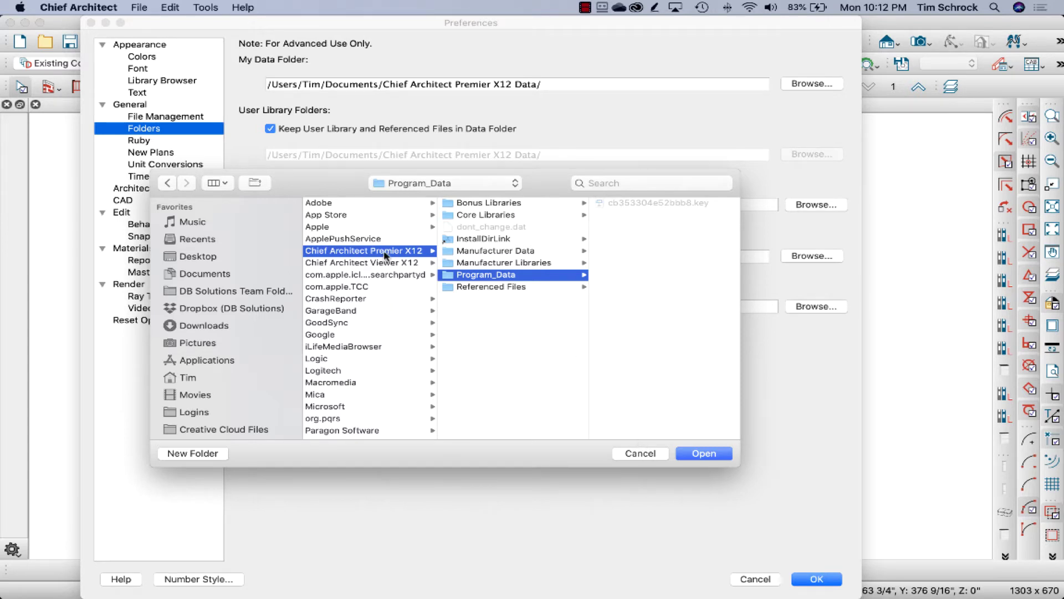
pyautogui.hscroll(-3, 388, 256)
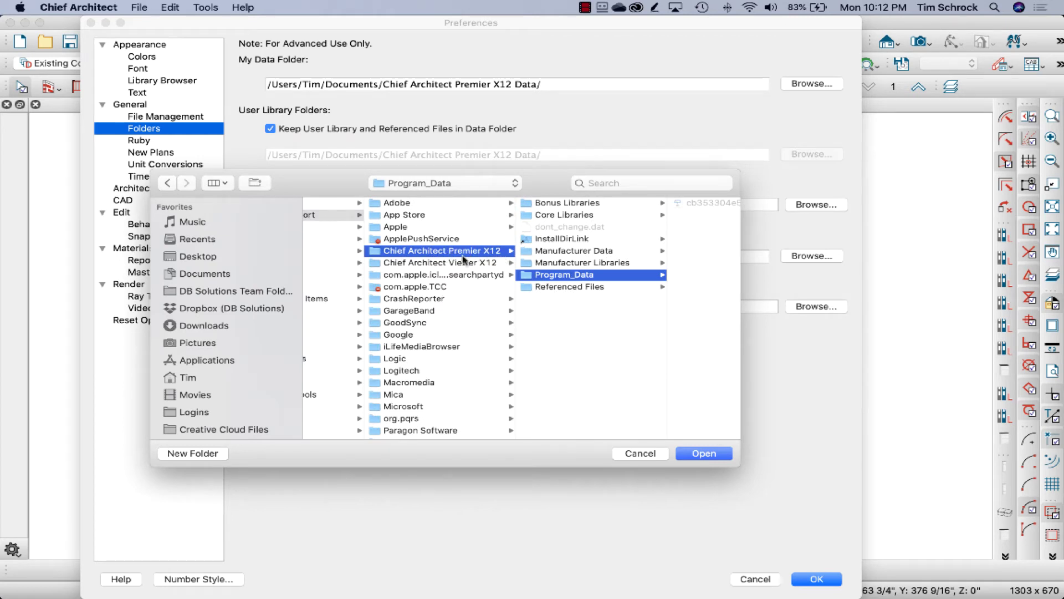
pyautogui.click(640, 454)
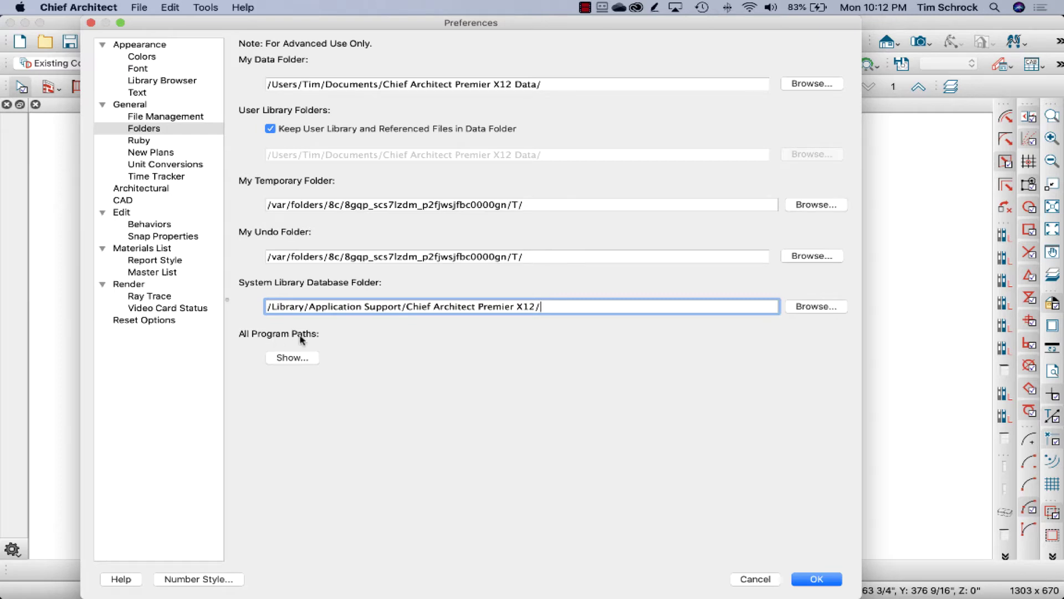
# - Show all program paths and examine the User Library Database Folder and User Library Database File entries
pyautogui.click(288, 358)
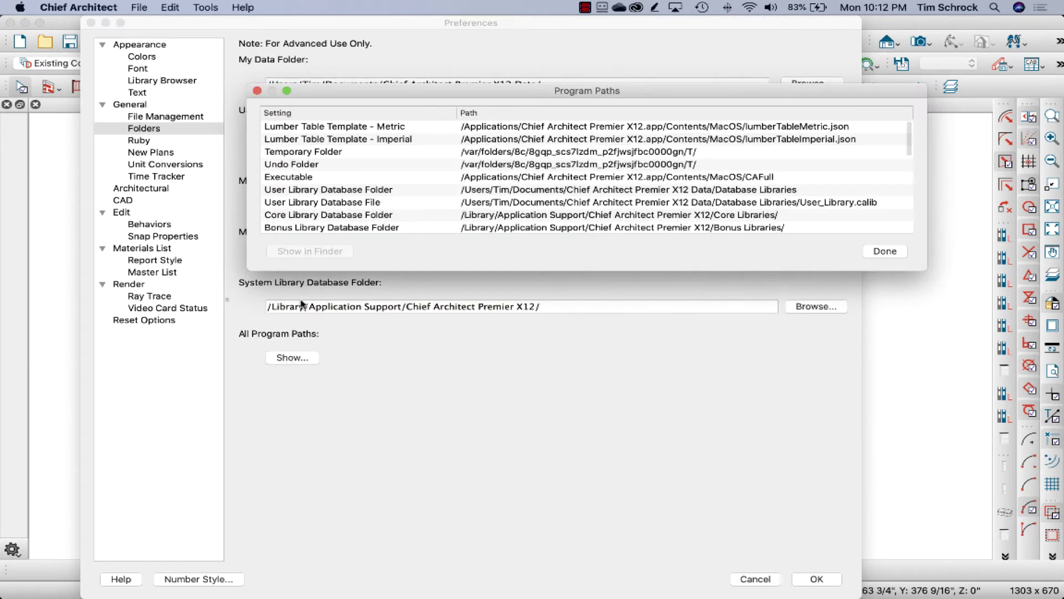
pyautogui.scroll(-2, 350, 164)
pyautogui.scroll(2, 350, 163)
pyautogui.scroll(-4, 352, 181)
pyautogui.click(354, 143)
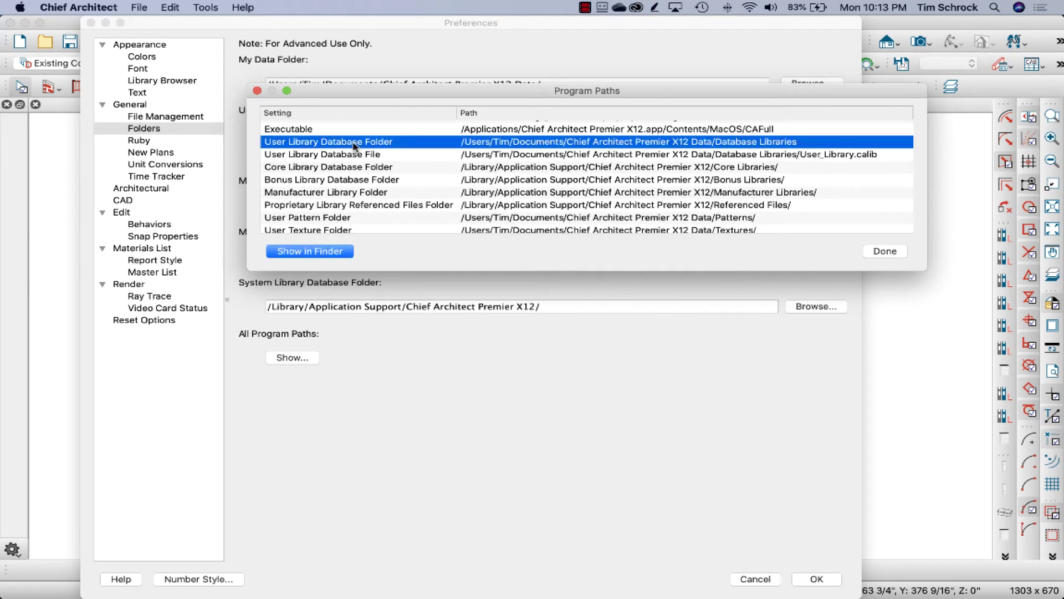
pyautogui.click(351, 156)
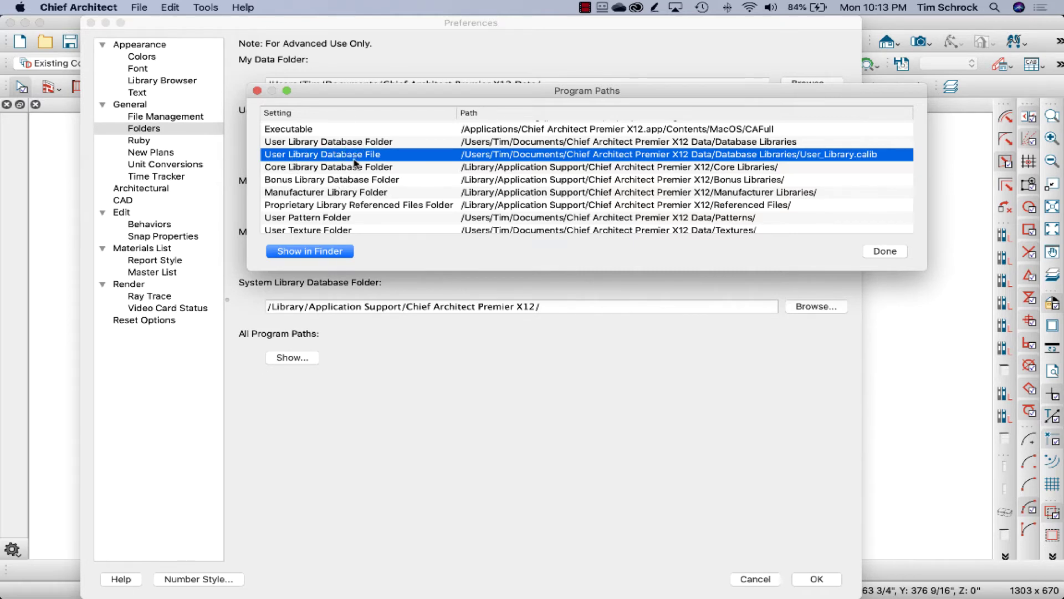
# - Find the User Template Folder among the program paths, reveal it in Finder, and close the Finder window that shows it
pyautogui.scroll(-5, 355, 164)
pyautogui.click(350, 182)
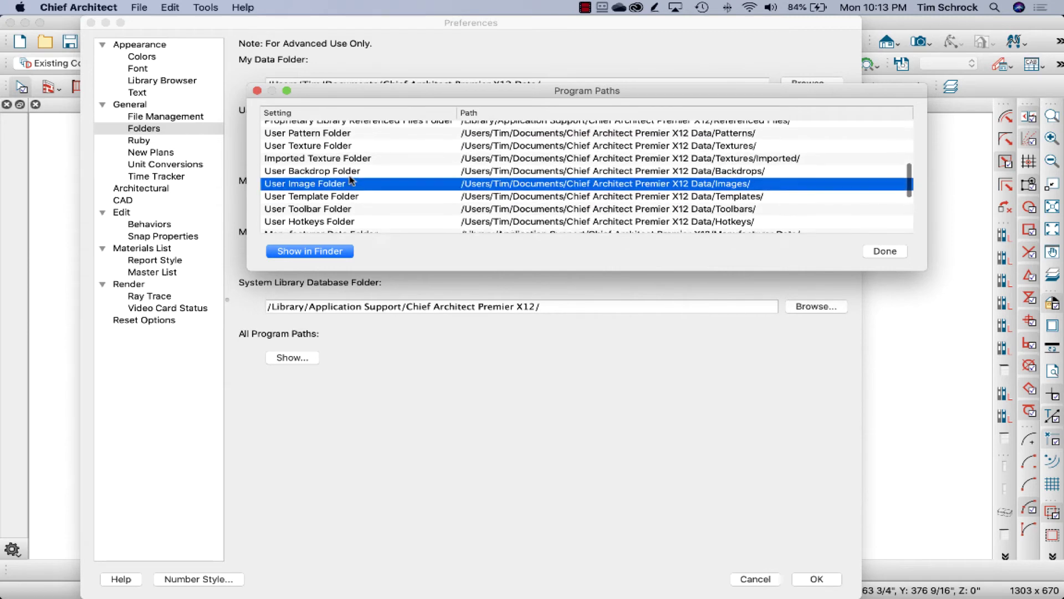
pyautogui.scroll(-4, 350, 180)
pyautogui.click(351, 146)
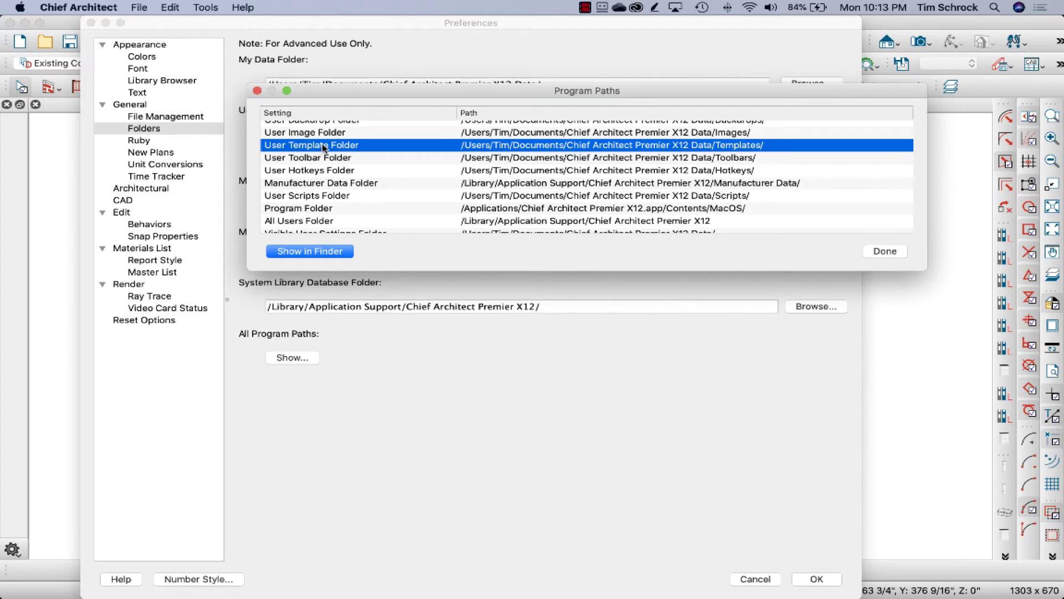
pyautogui.scroll(1, 325, 157)
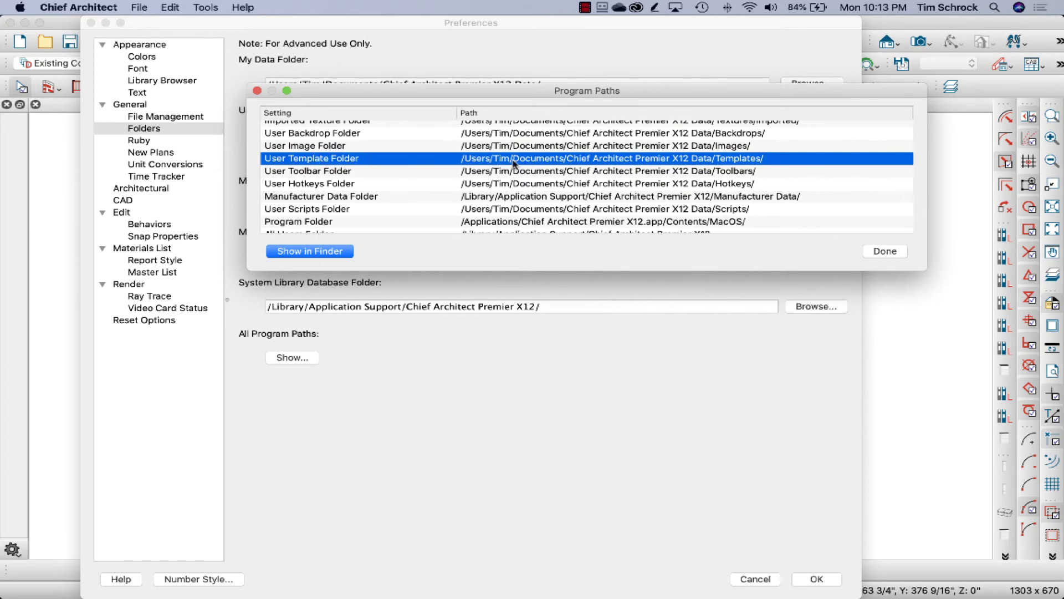
pyautogui.click(326, 253)
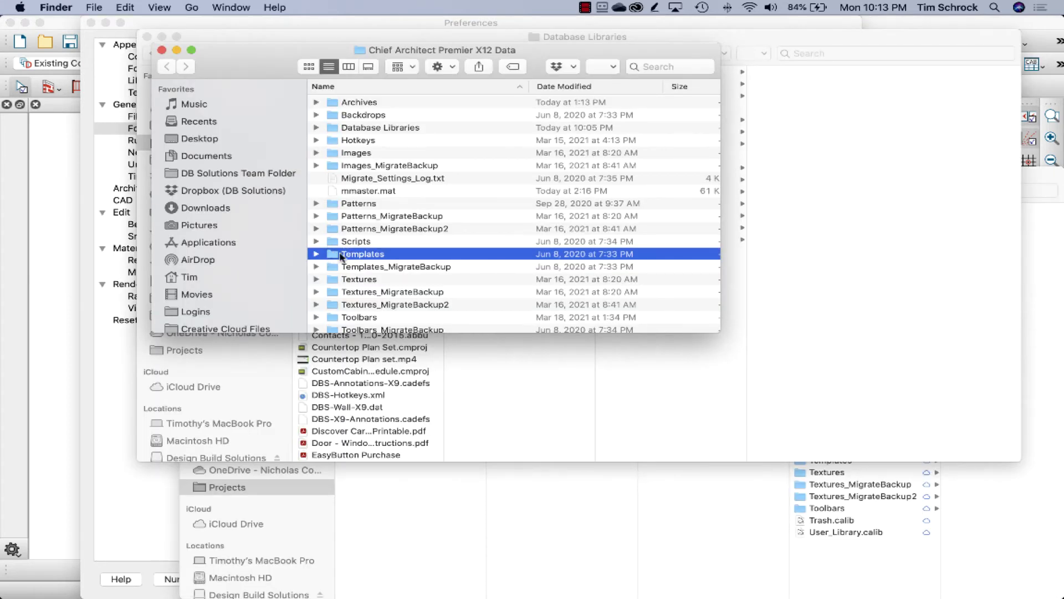
pyautogui.click(161, 50)
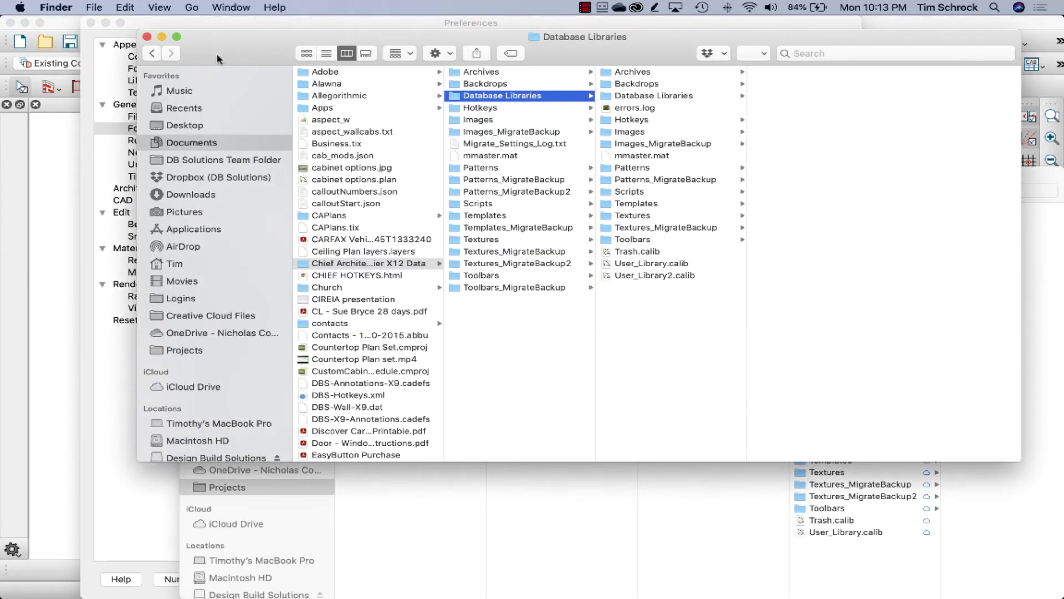
# - Switch to Finder, move the local Database Libraries window lower, and bring the second Database Libraries window under Projects to the front
pyautogui.click(162, 27)
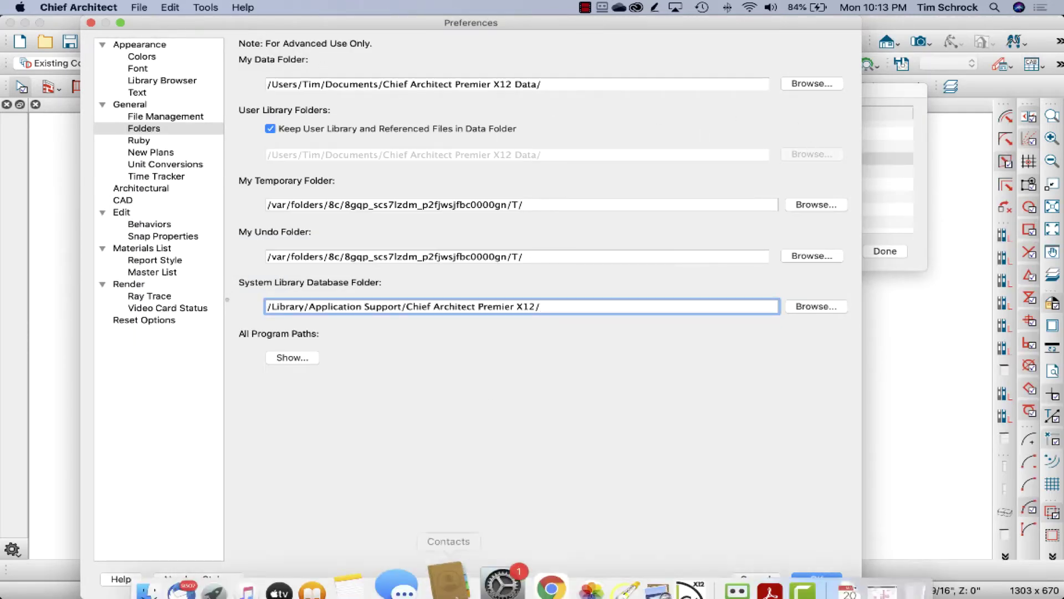
pyautogui.click(197, 587)
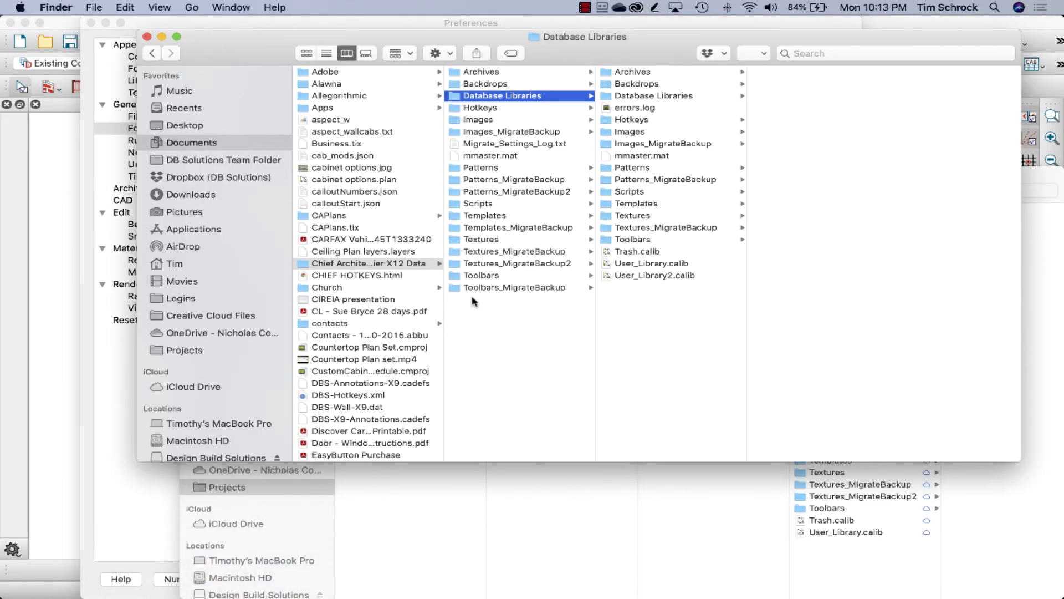
pyautogui.moveTo(552, 38); pyautogui.dragTo(595, 106)
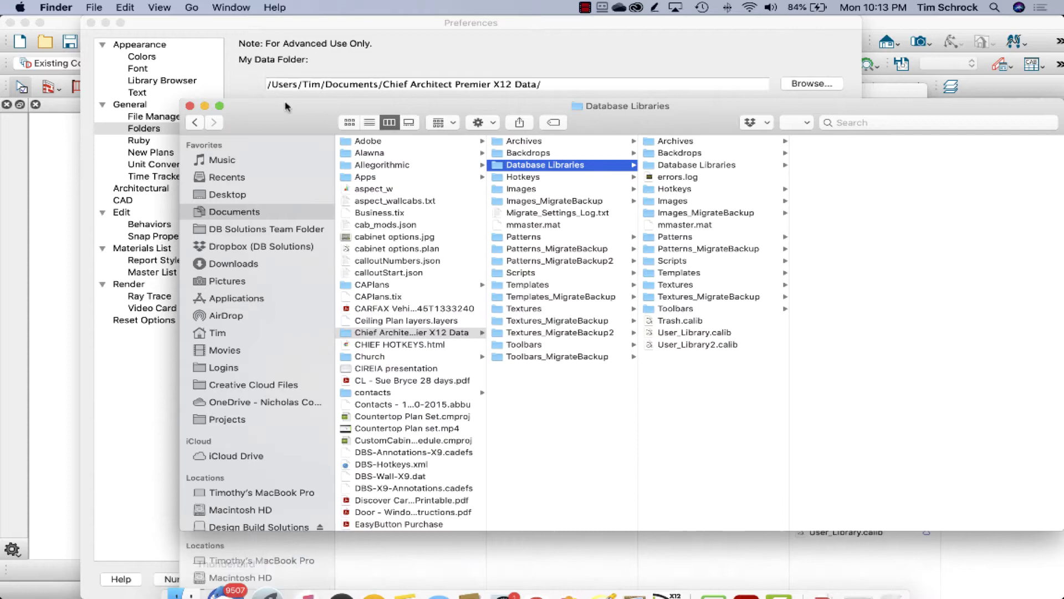
pyautogui.click(231, 8)
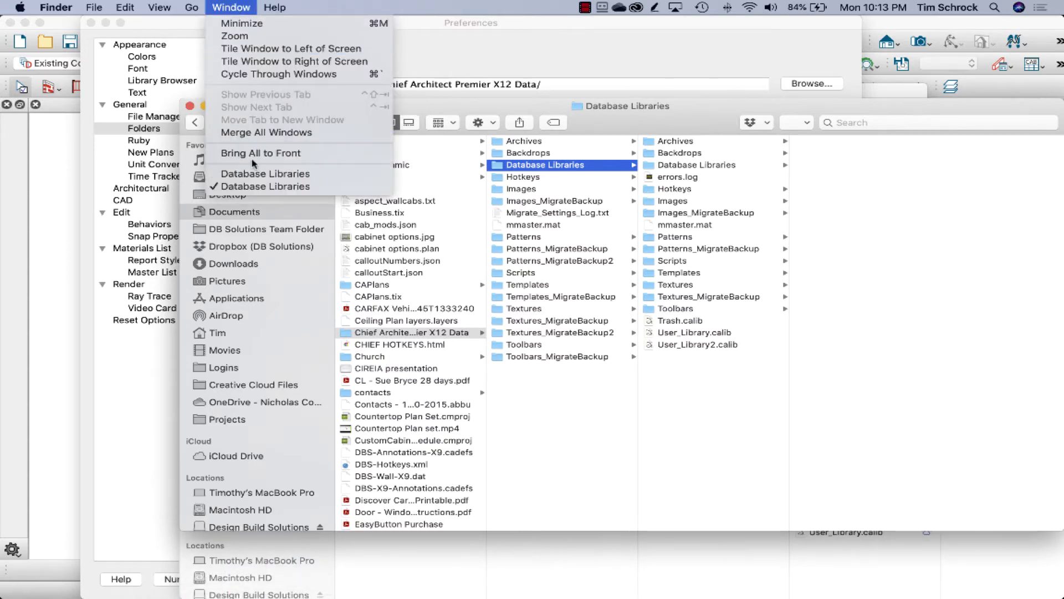
pyautogui.click(256, 173)
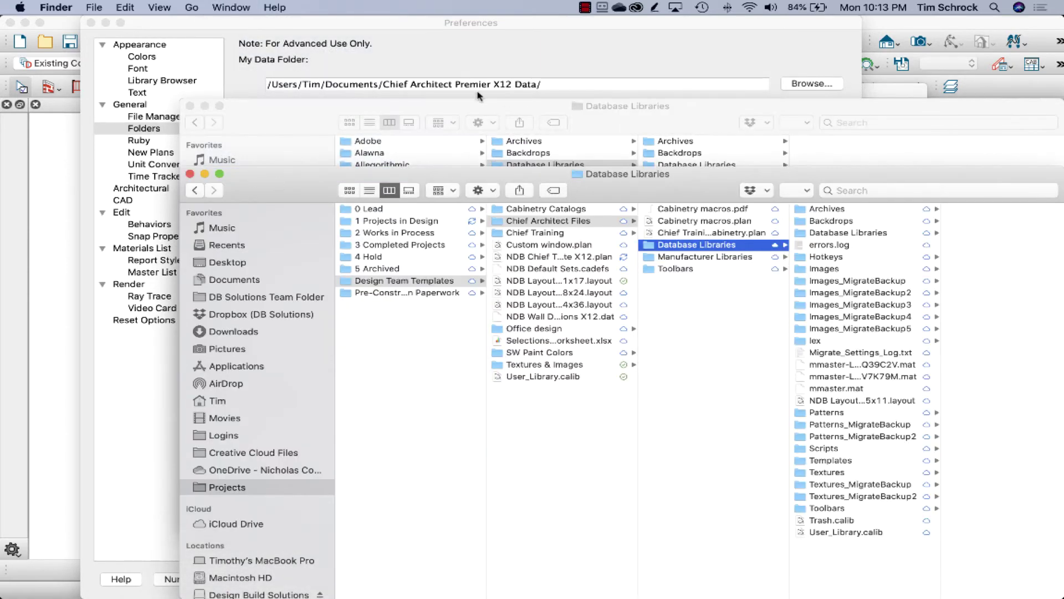
# - Arrange the local Database Libraries window above the Projects one for comparison, and open the local window's nested Database Libraries folder
pyautogui.click(472, 107)
pyautogui.moveTo(472, 108); pyautogui.dragTo(292, 32)
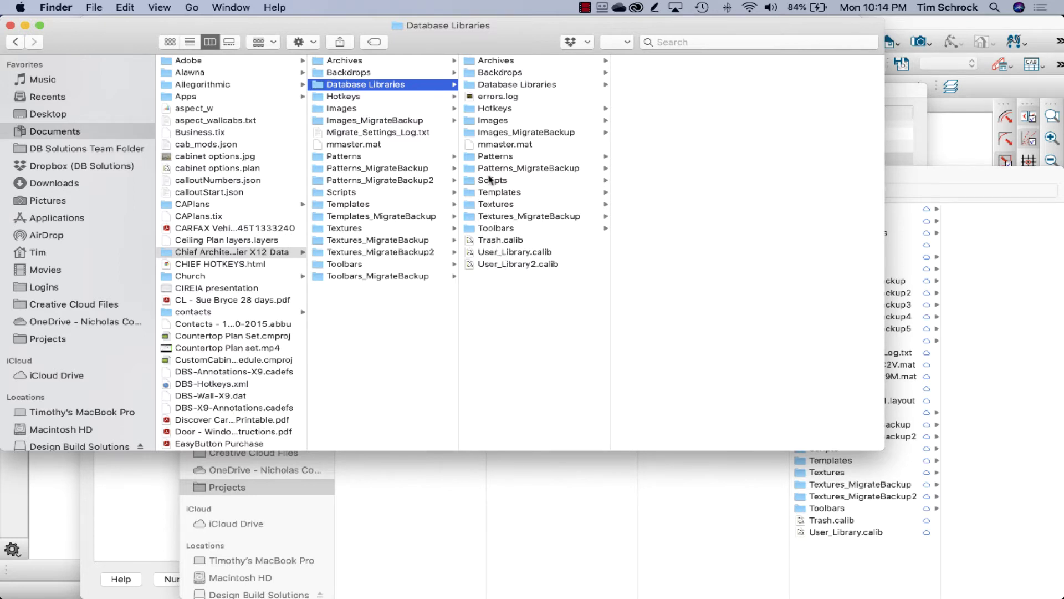
pyautogui.click(505, 87)
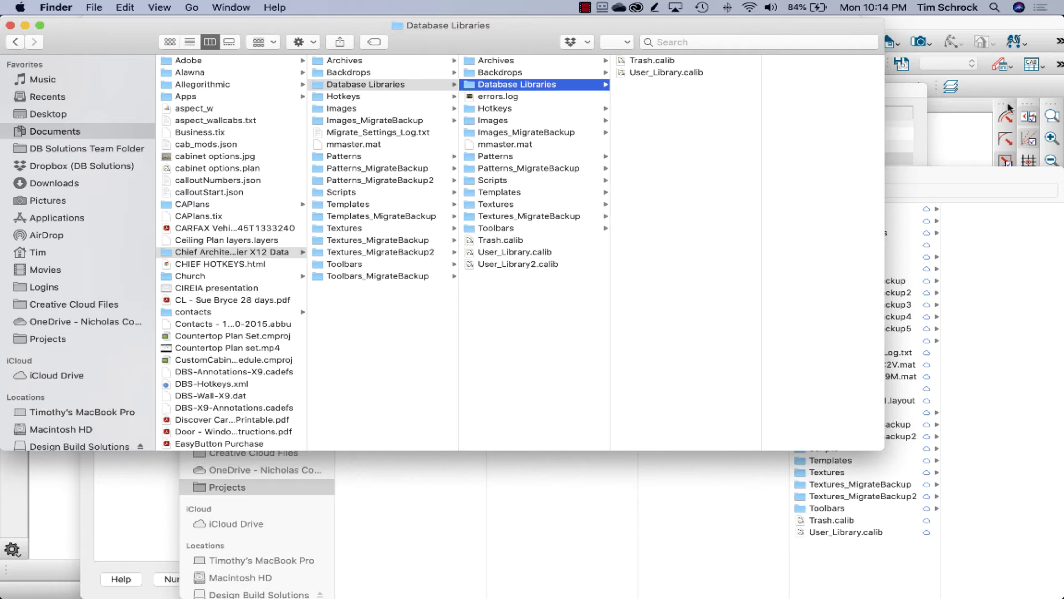
pyautogui.click(951, 172)
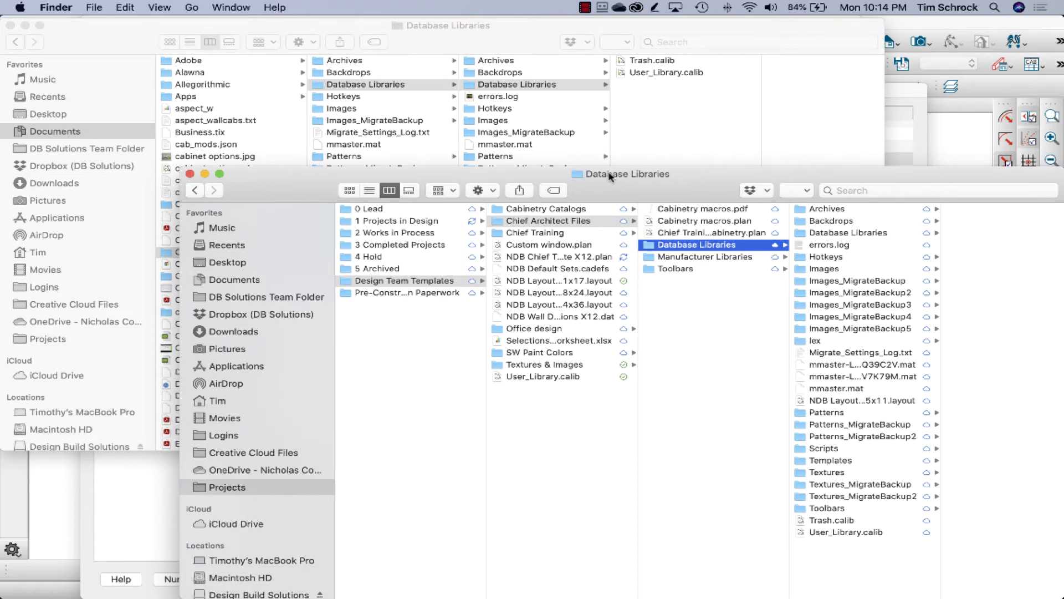
pyautogui.moveTo(609, 196); pyautogui.dragTo(625, 336)
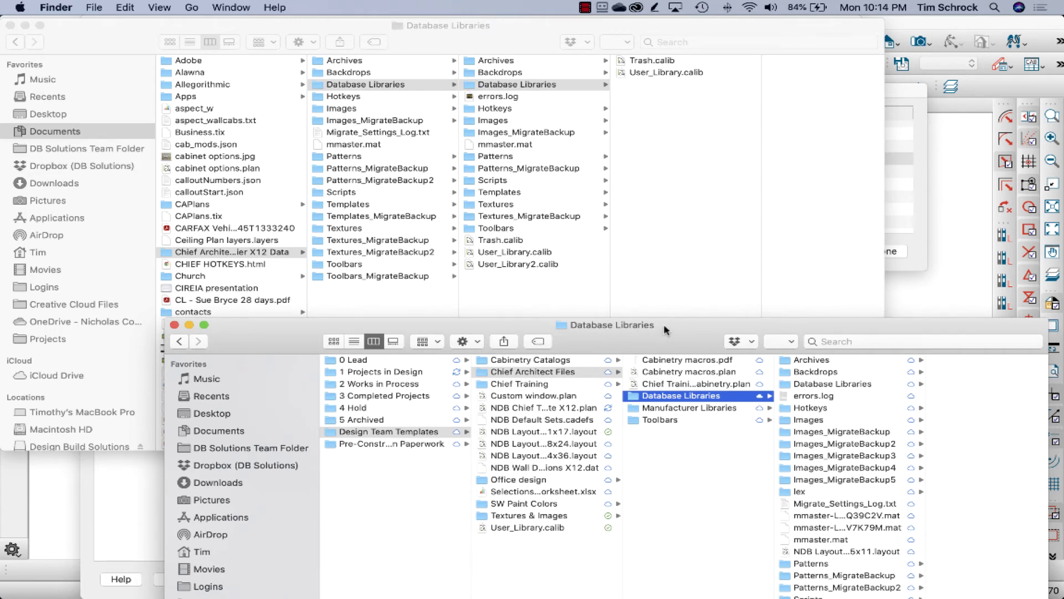
# - Browse the Toolbars, Templates and Database Libraries folders inside the local Chief Architect Premier X12 Data folder
pyautogui.moveTo(663, 324); pyautogui.dragTo(663, 319)
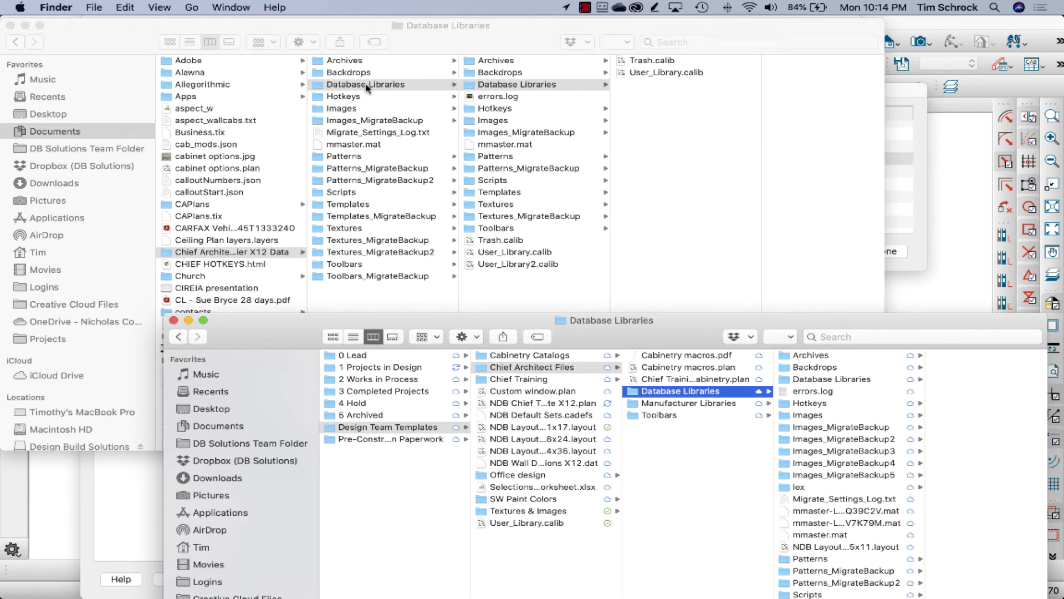
pyautogui.click(360, 266)
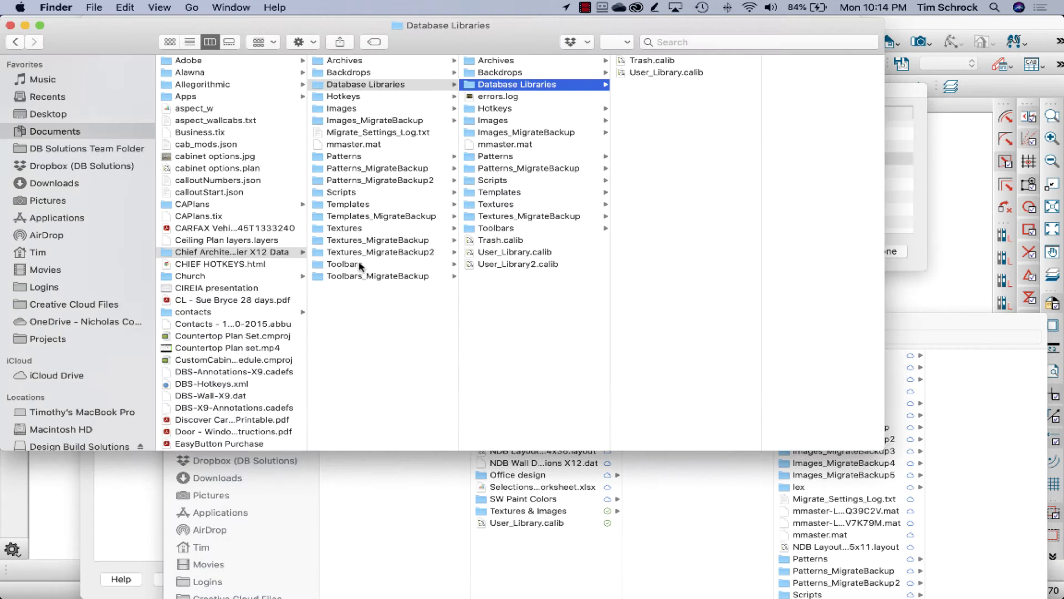
pyautogui.click(360, 265)
pyautogui.scroll(-5, 530, 305)
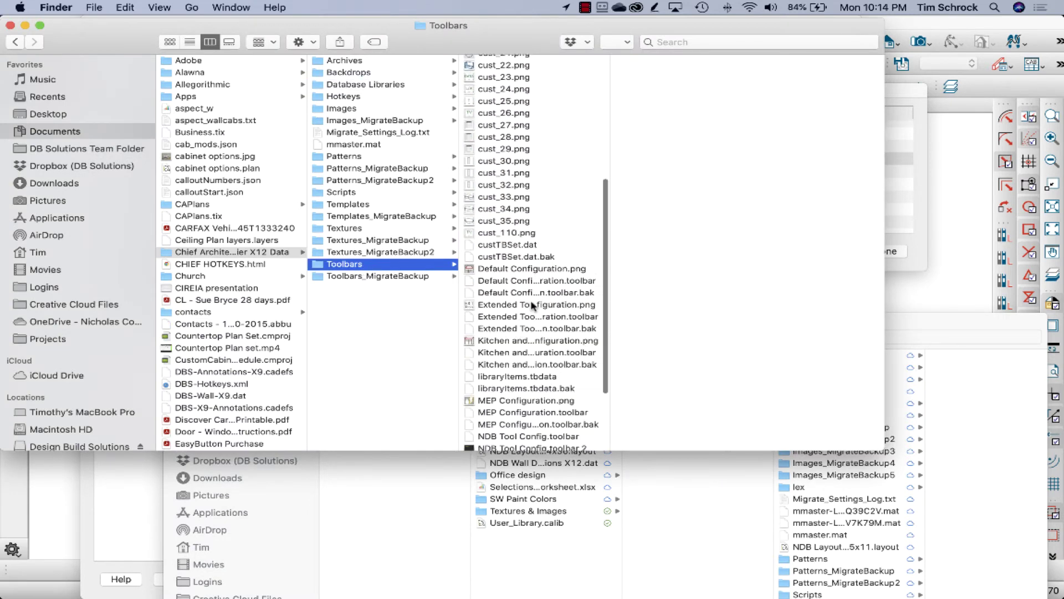
pyautogui.scroll(-3, 531, 305)
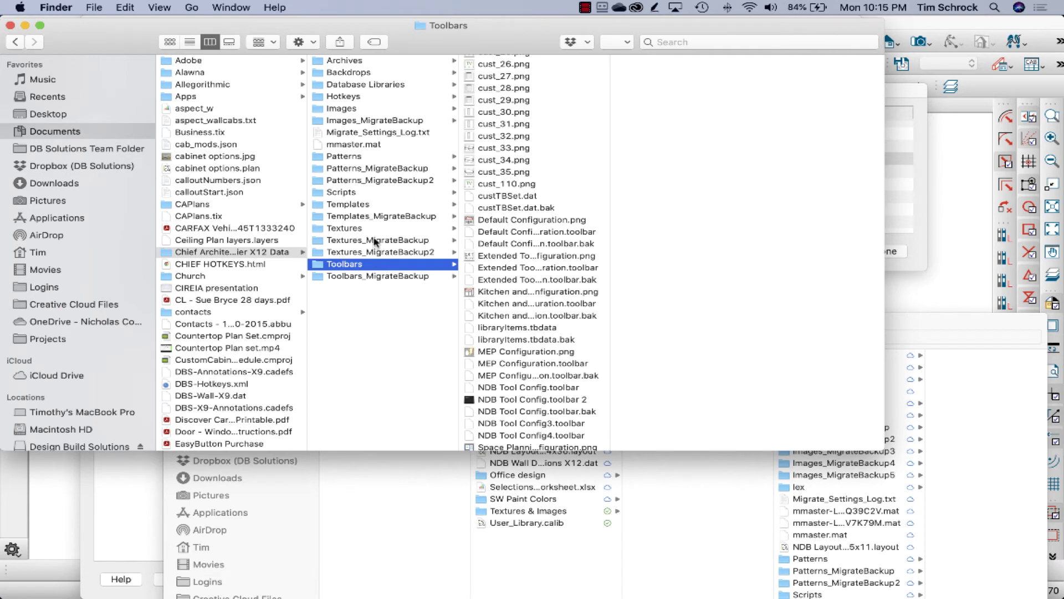
pyautogui.click(373, 206)
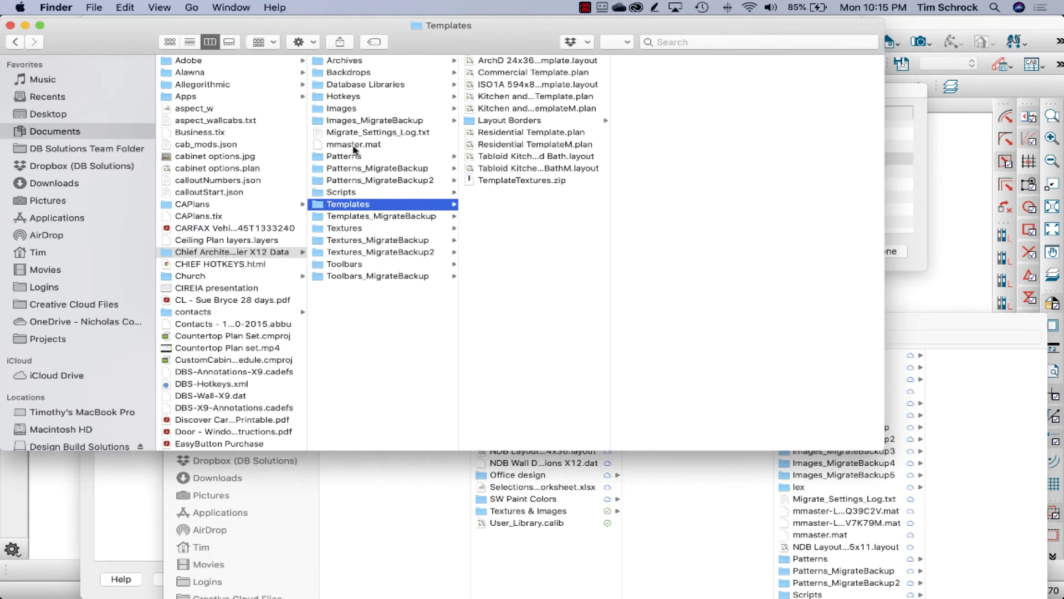
pyautogui.click(372, 85)
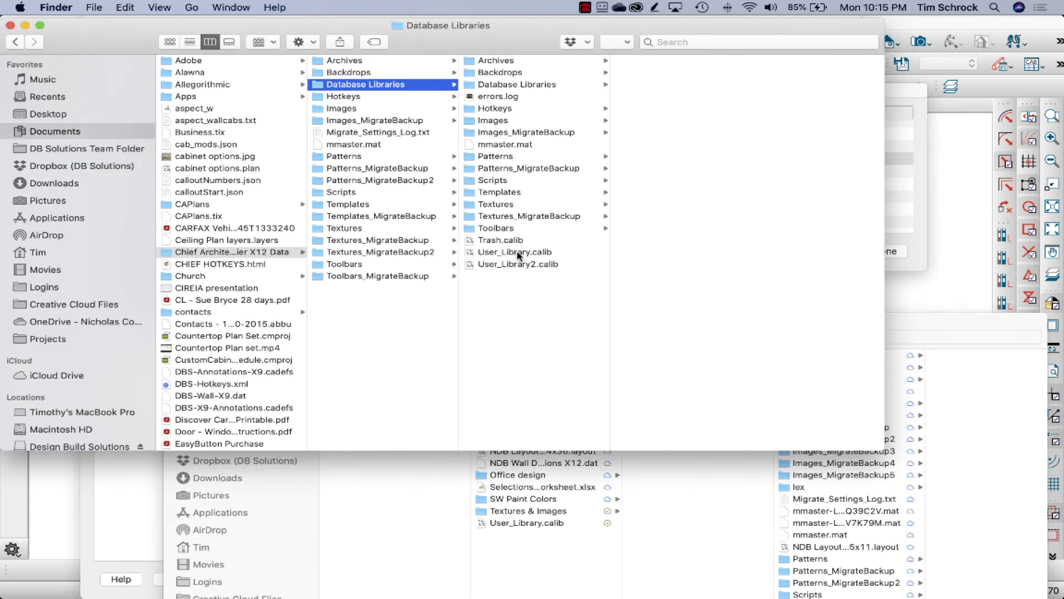
# - Bring the Projects Finder window forward and view its shared Toolbars and Manufacturer Libraries folders
pyautogui.click(908, 320)
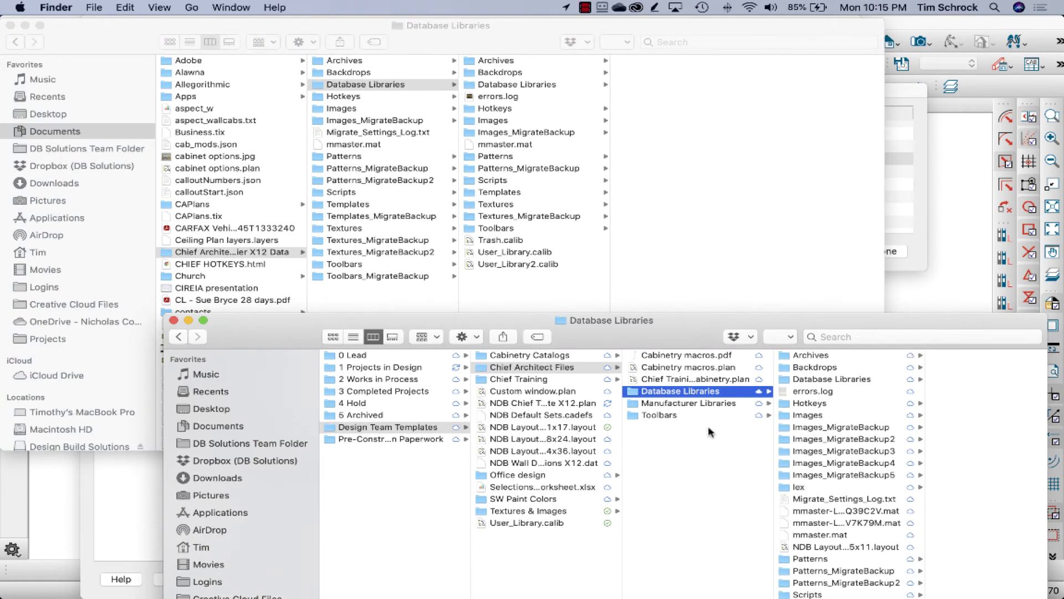
pyautogui.click(665, 415)
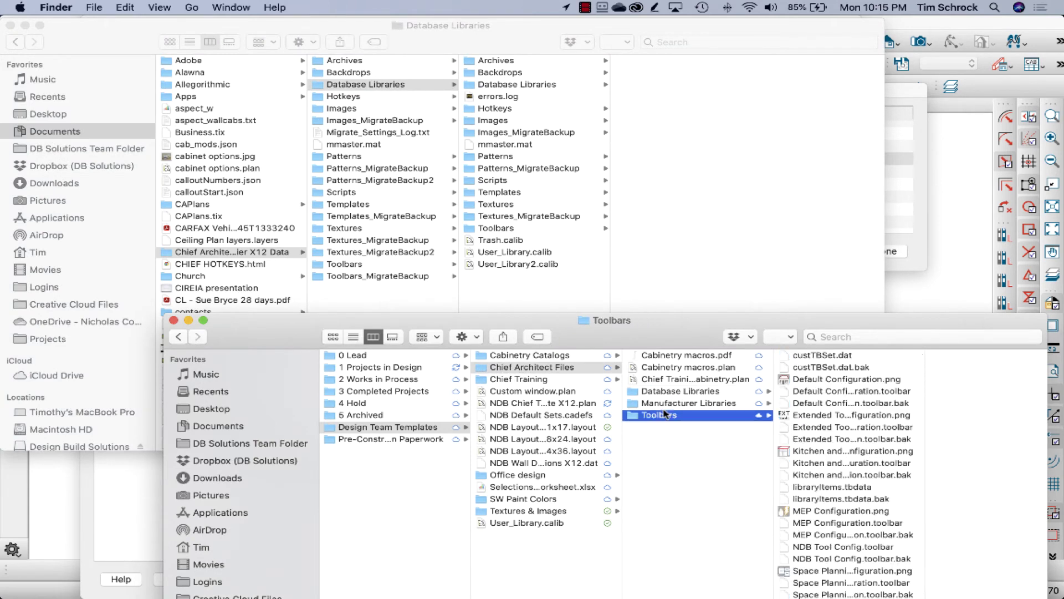
pyautogui.click(700, 403)
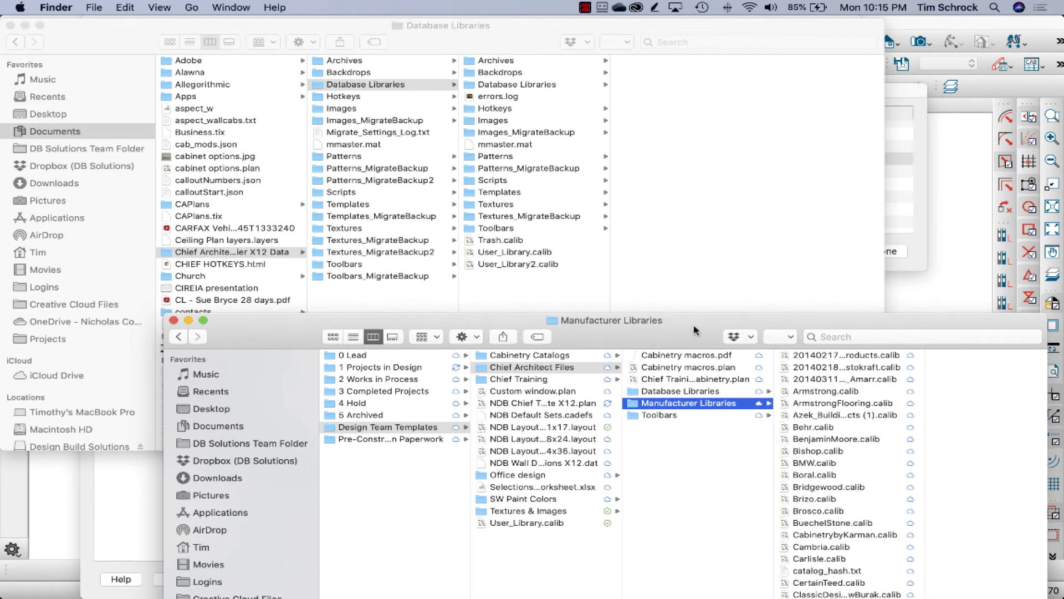
# - Switch back to Chief Architect, review the Program Paths list, and close it
pyautogui.click(917, 103)
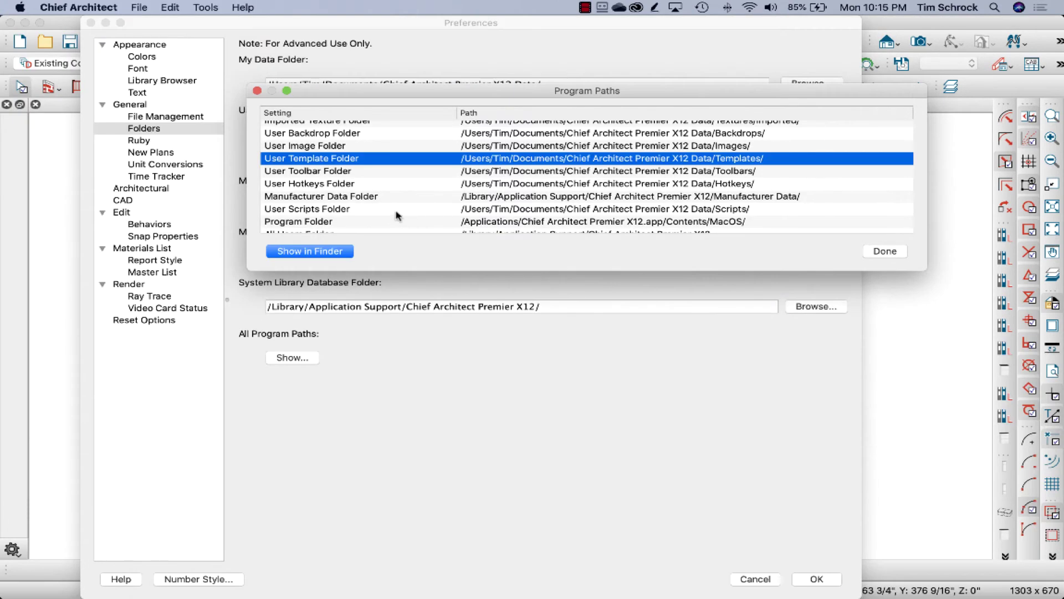
pyautogui.scroll(2, 378, 212)
pyautogui.scroll(3, 379, 212)
pyautogui.click(257, 90)
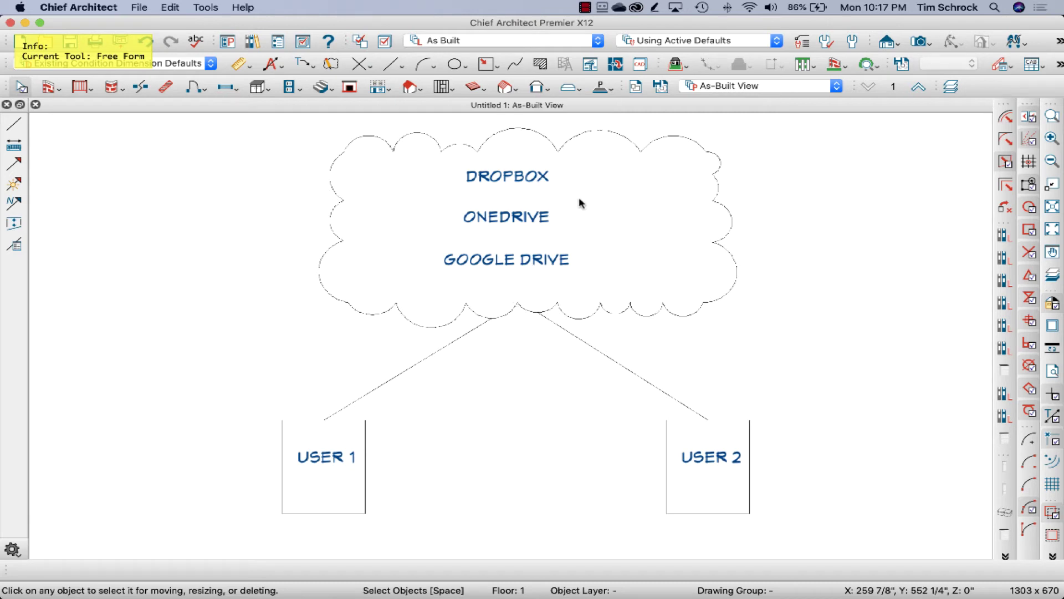
# - Mark up the cloud diagram with a check mark, a GOOGLE DRIVE underline and traced user connections, and clear the marks
pyautogui.moveTo(587, 212); pyautogui.dragTo(643, 165)
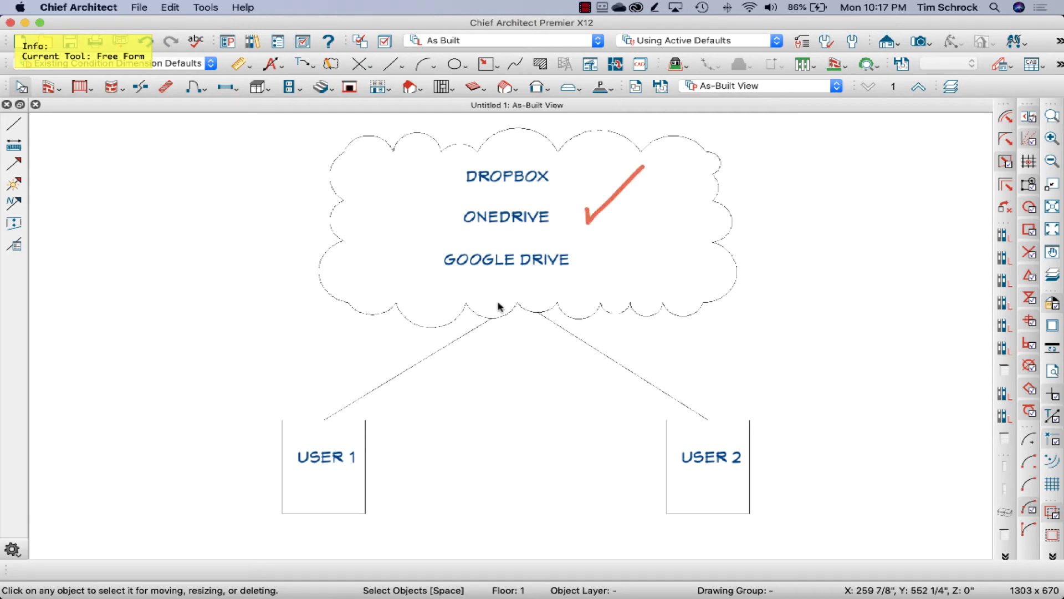
pyautogui.moveTo(472, 272); pyautogui.dragTo(545, 272)
pyautogui.moveTo(508, 309)
pyautogui.mouseDown()
pyautogui.moveTo(318, 422)
pyautogui.moveTo(564, 326)
pyautogui.moveTo(729, 425)
pyautogui.mouseUp()
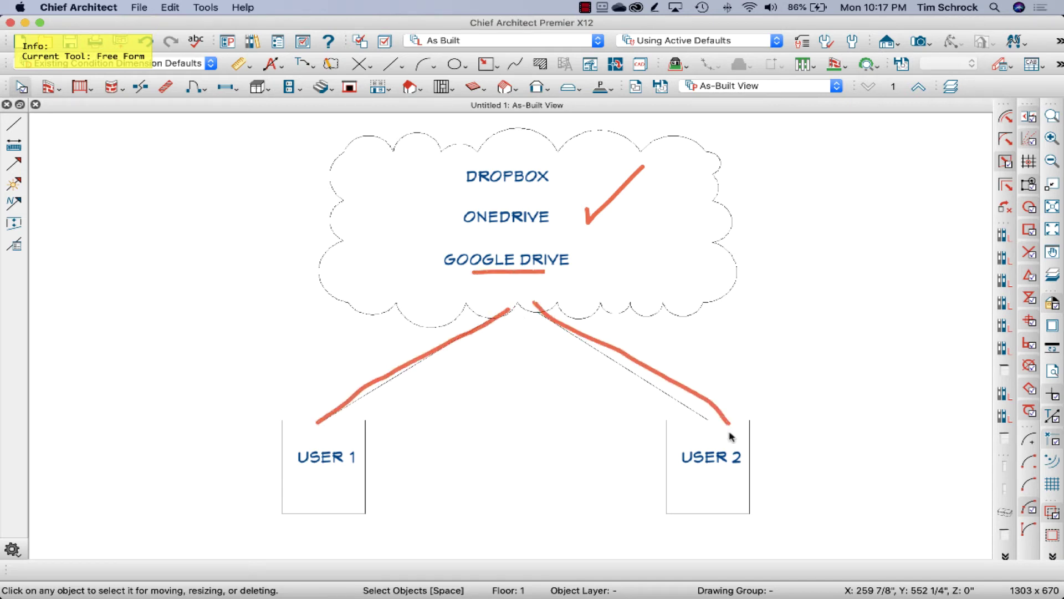
pyautogui.moveTo(386, 427)
pyautogui.mouseDown()
pyautogui.moveTo(367, 426)
pyautogui.moveTo(271, 483)
pyautogui.moveTo(390, 507)
pyautogui.moveTo(388, 428)
pyautogui.mouseUp()
pyautogui.moveTo(730, 425)
pyautogui.mouseDown()
pyautogui.moveTo(680, 426)
pyautogui.moveTo(652, 496)
pyautogui.moveTo(733, 511)
pyautogui.moveTo(752, 445)
pyautogui.moveTo(729, 429)
pyautogui.mouseUp()
pyautogui.press('Escape')
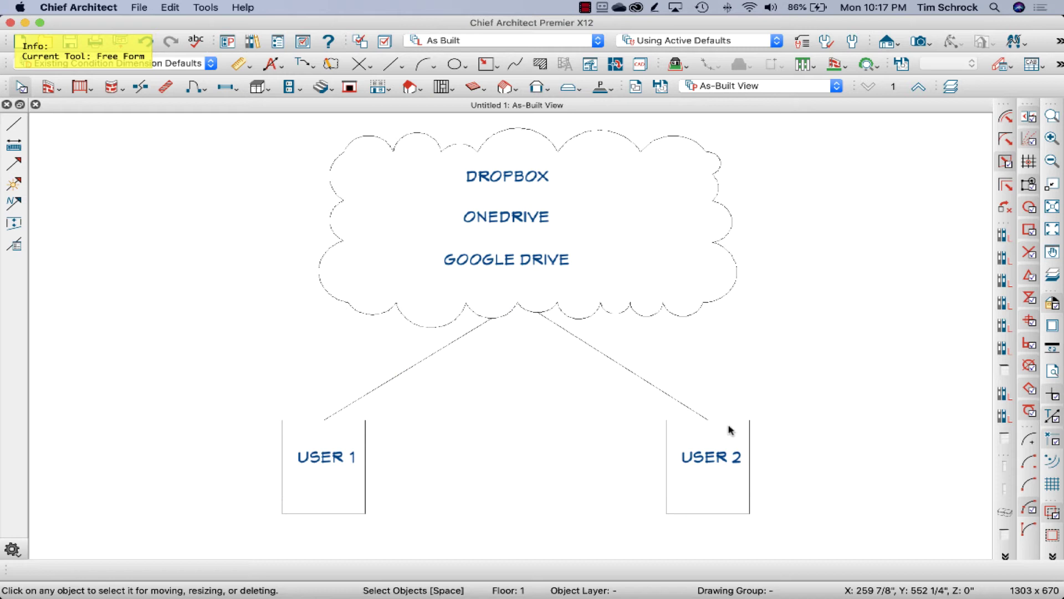
# - Underline USER 1, trace both user links, sketch two additional circled users connected to the cloud, and clear the marks
pyautogui.moveTo(301, 471)
pyautogui.mouseDown()
pyautogui.moveTo(343, 469)
pyautogui.moveTo(356, 414)
pyautogui.moveTo(442, 365)
pyautogui.moveTo(508, 281)
pyautogui.moveTo(497, 293)
pyautogui.moveTo(506, 282)
pyautogui.moveTo(554, 332)
pyautogui.moveTo(707, 414)
pyautogui.mouseUp()
pyautogui.moveTo(680, 303); pyautogui.dragTo(861, 419)
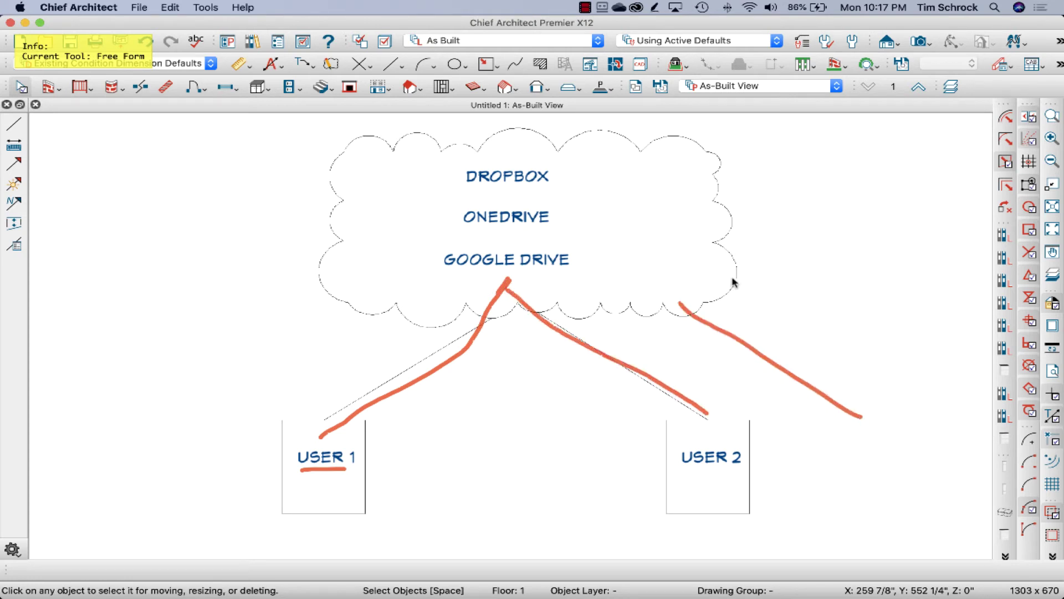
pyautogui.moveTo(732, 279)
pyautogui.mouseDown()
pyautogui.moveTo(898, 366)
pyautogui.moveTo(960, 384)
pyautogui.mouseUp()
pyautogui.moveTo(860, 416)
pyautogui.mouseDown()
pyautogui.moveTo(876, 447)
pyautogui.moveTo(859, 417)
pyautogui.mouseUp()
pyautogui.moveTo(959, 387)
pyautogui.mouseDown()
pyautogui.moveTo(964, 396)
pyautogui.moveTo(954, 395)
pyautogui.mouseUp()
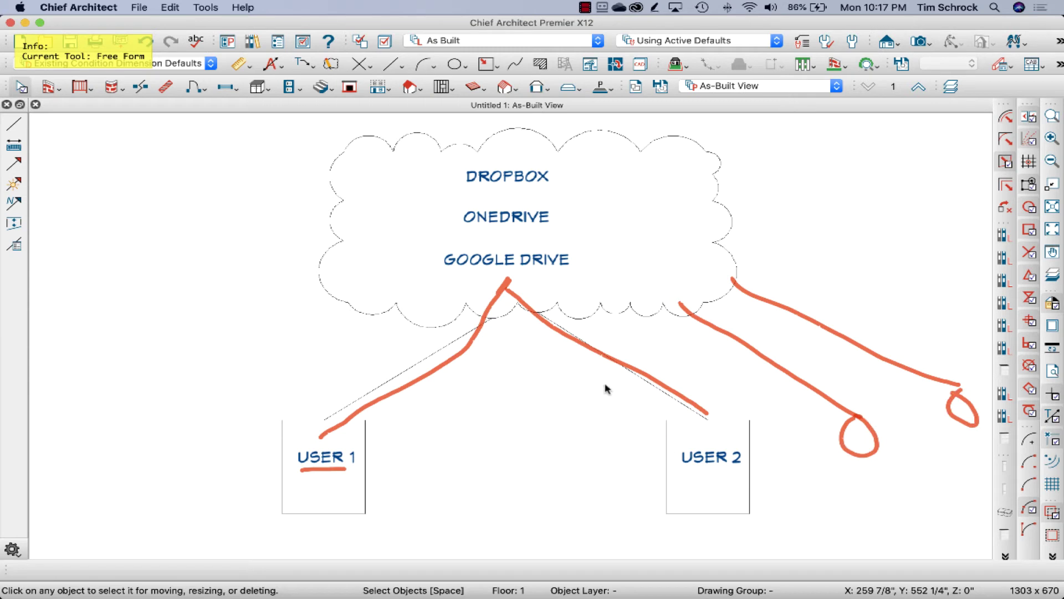
pyautogui.press('Escape')
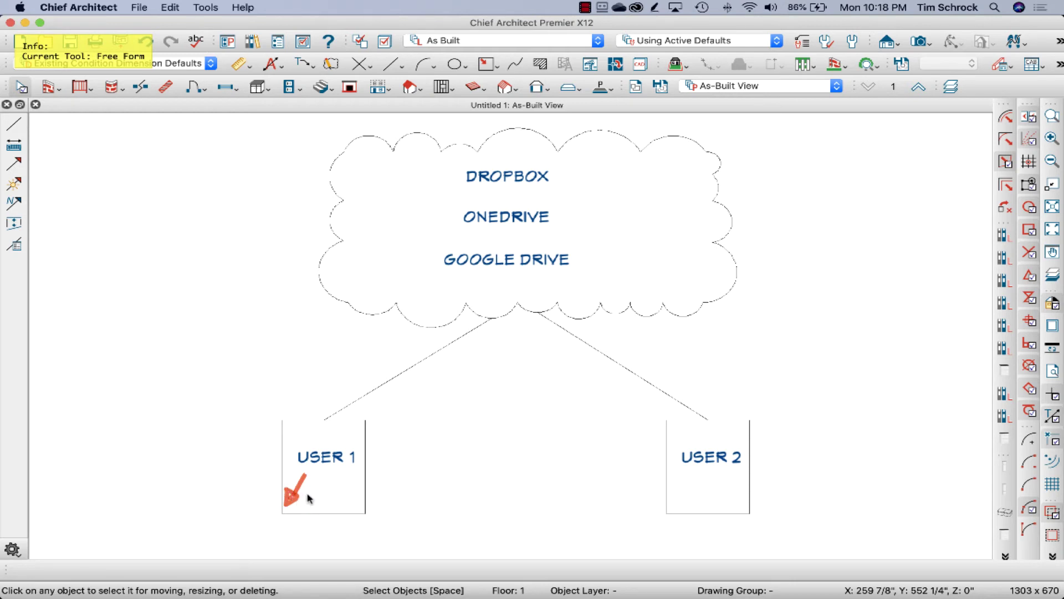
# - Label both user boxes UL, circle the three cloud services, and draw arrows linking each user with the cloud
pyautogui.moveTo(318, 473); pyautogui.dragTo(505, 303)
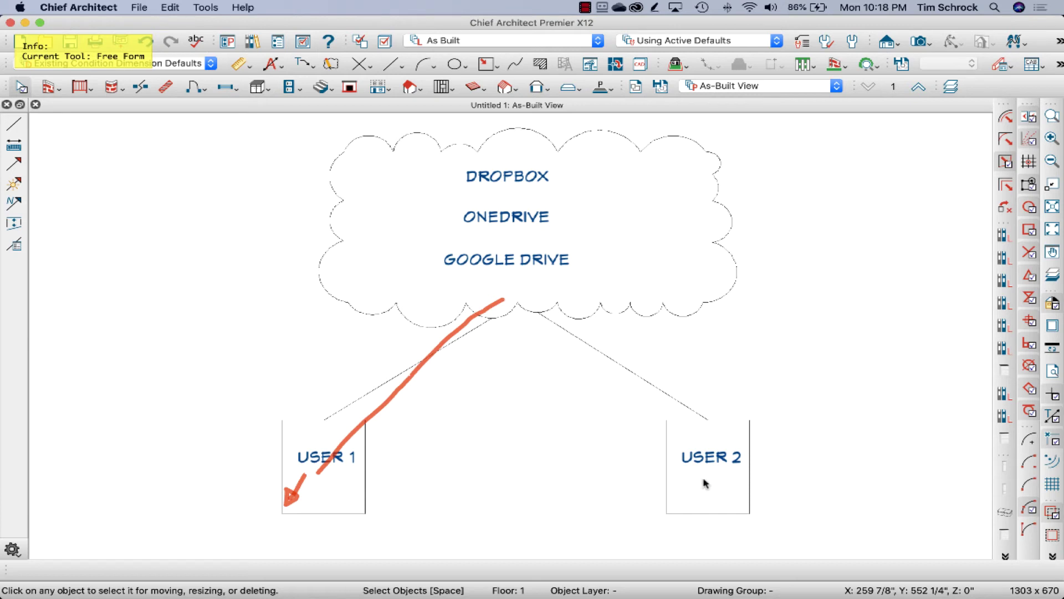
pyautogui.moveTo(695, 477)
pyautogui.mouseDown()
pyautogui.moveTo(684, 506)
pyautogui.moveTo(719, 506)
pyautogui.mouseUp()
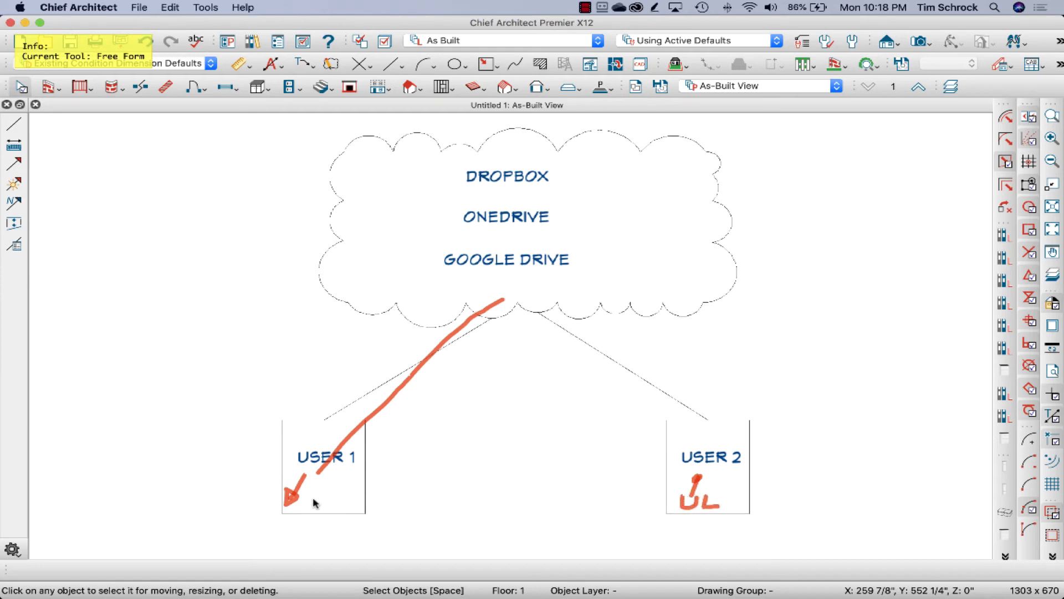
pyautogui.moveTo(310, 494)
pyautogui.mouseDown()
pyautogui.moveTo(319, 510)
pyautogui.moveTo(327, 494)
pyautogui.moveTo(334, 518)
pyautogui.moveTo(355, 507)
pyautogui.mouseUp()
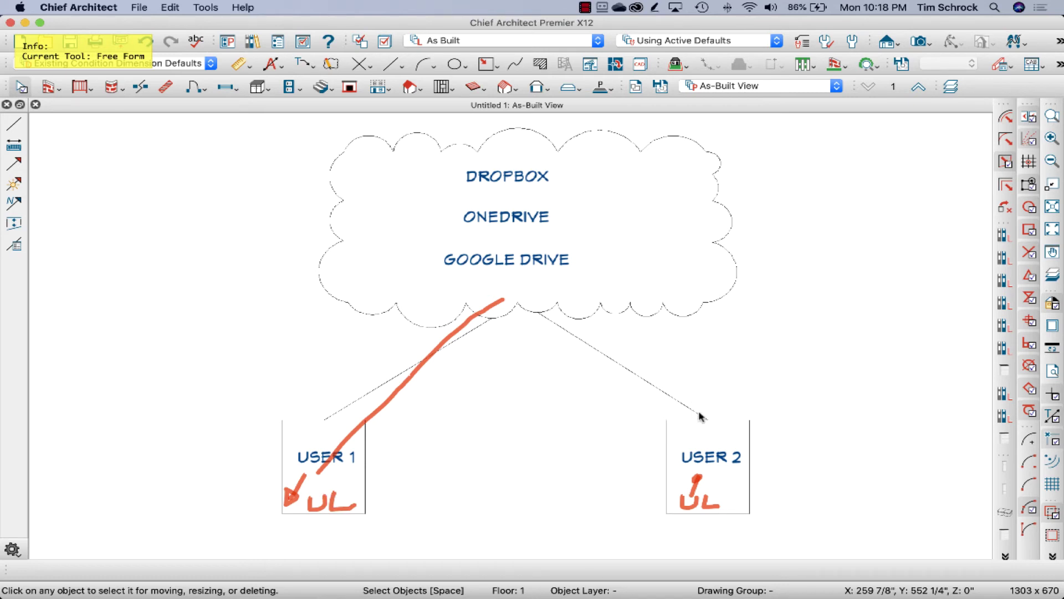
pyautogui.moveTo(517, 156)
pyautogui.mouseDown()
pyautogui.moveTo(444, 164)
pyautogui.moveTo(561, 279)
pyautogui.moveTo(506, 192)
pyautogui.mouseUp()
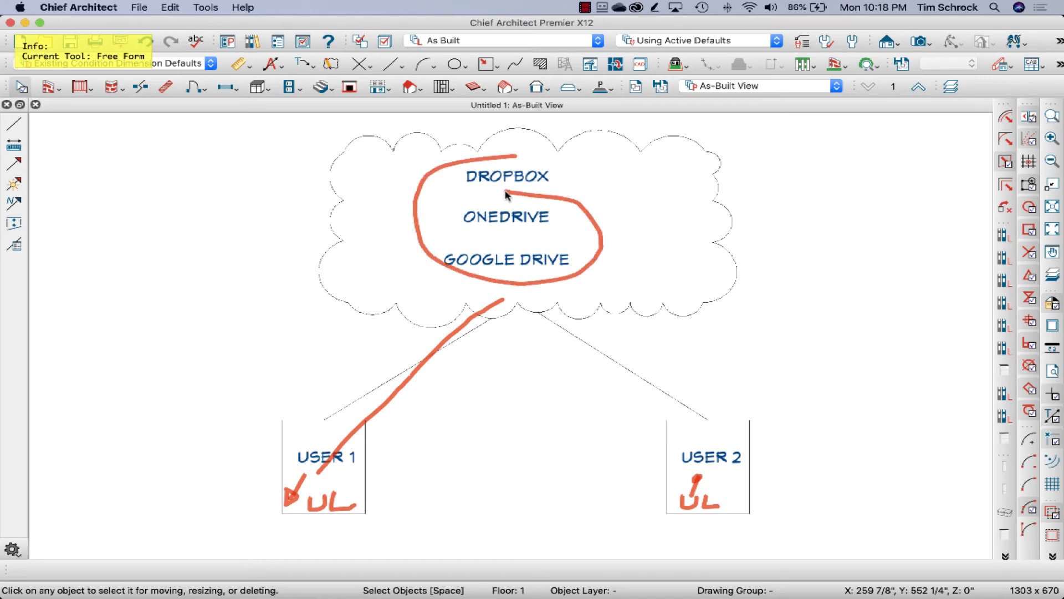
pyautogui.moveTo(698, 412)
pyautogui.mouseDown()
pyautogui.moveTo(527, 303)
pyautogui.moveTo(523, 316)
pyautogui.moveTo(526, 305)
pyautogui.moveTo(539, 309)
pyautogui.moveTo(488, 301)
pyautogui.mouseUp()
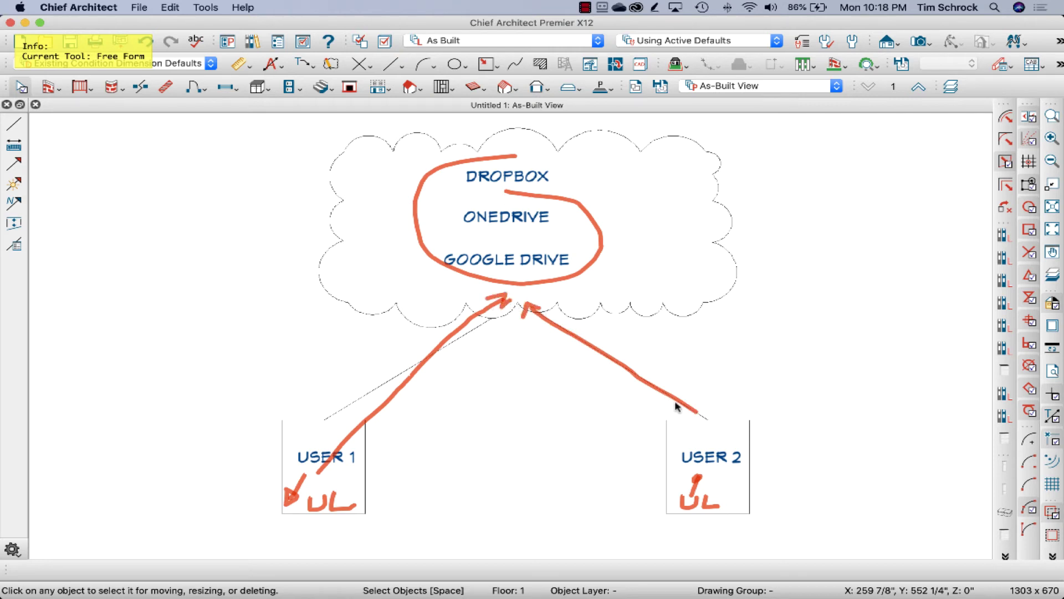
pyautogui.moveTo(675, 403); pyautogui.dragTo(700, 404)
pyautogui.moveTo(700, 402); pyautogui.dragTo(701, 414)
# - Add a 2 beside User 1's UL label, underline ONEDRIVE, draw return arrows to User 1, and clear the annotations
pyautogui.click(363, 491)
pyautogui.moveTo(367, 491); pyautogui.dragTo(379, 503)
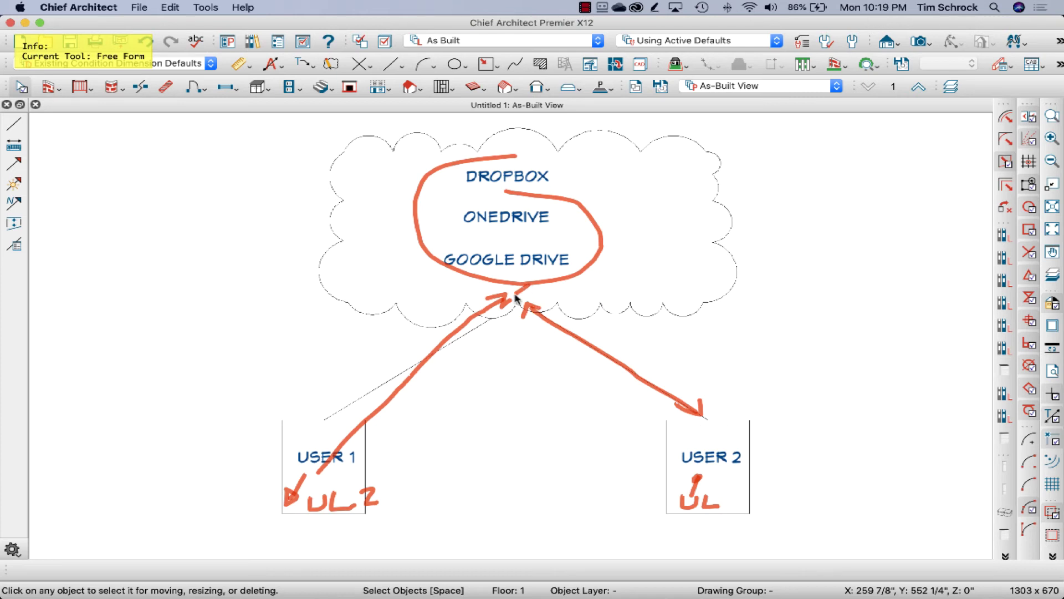
pyautogui.moveTo(517, 297)
pyautogui.mouseDown()
pyautogui.moveTo(522, 289)
pyautogui.moveTo(365, 436)
pyautogui.moveTo(365, 427)
pyautogui.mouseUp()
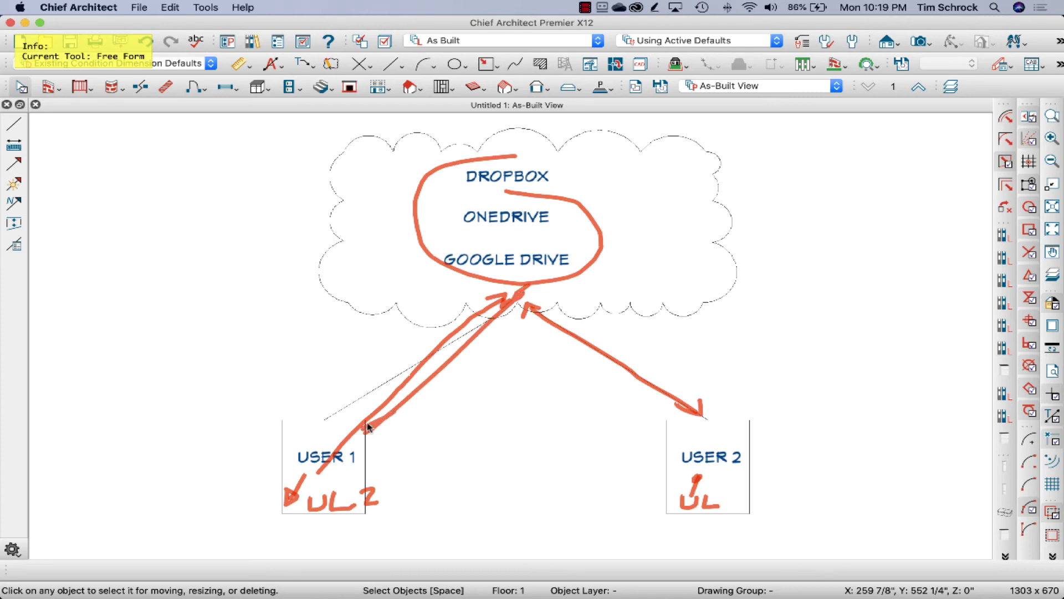
pyautogui.moveTo(468, 230); pyautogui.dragTo(513, 228)
pyautogui.moveTo(425, 348)
pyautogui.mouseDown()
pyautogui.moveTo(348, 420)
pyautogui.moveTo(340, 409)
pyautogui.moveTo(343, 426)
pyautogui.moveTo(386, 426)
pyautogui.mouseUp()
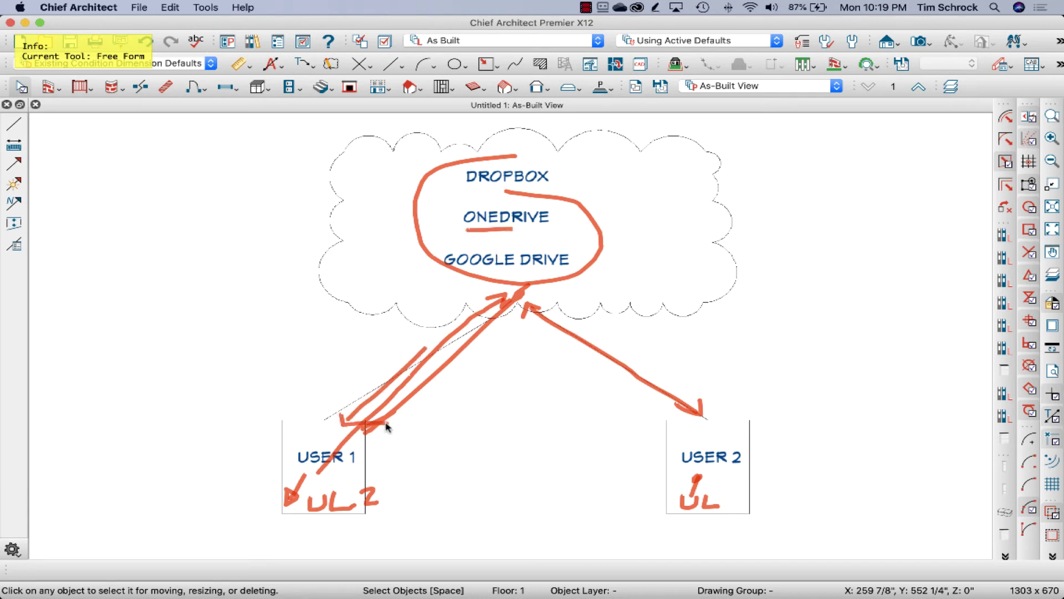
pyautogui.press('Escape')
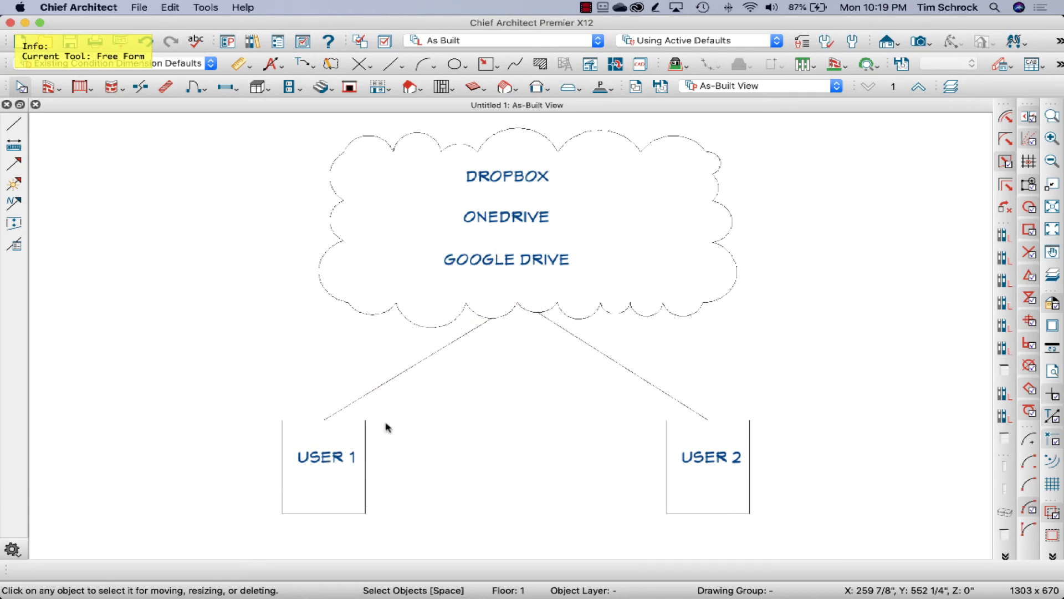
pyautogui.press('Escape')
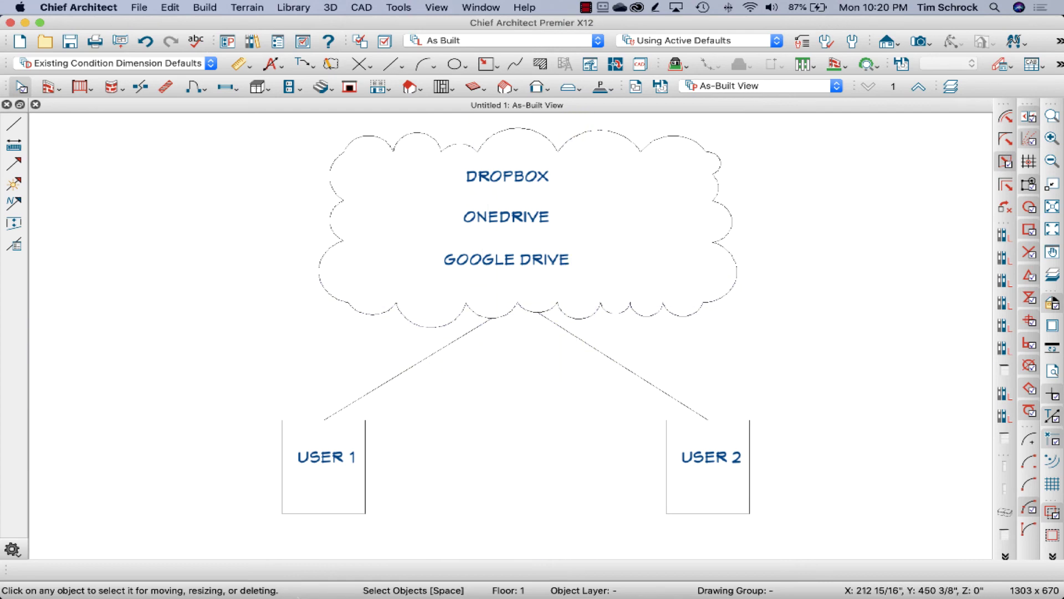
# - Switch to Finder, open the nested Database Libraries folder under Projects, and reposition and widen the window to read full file names
pyautogui.click(183, 568)
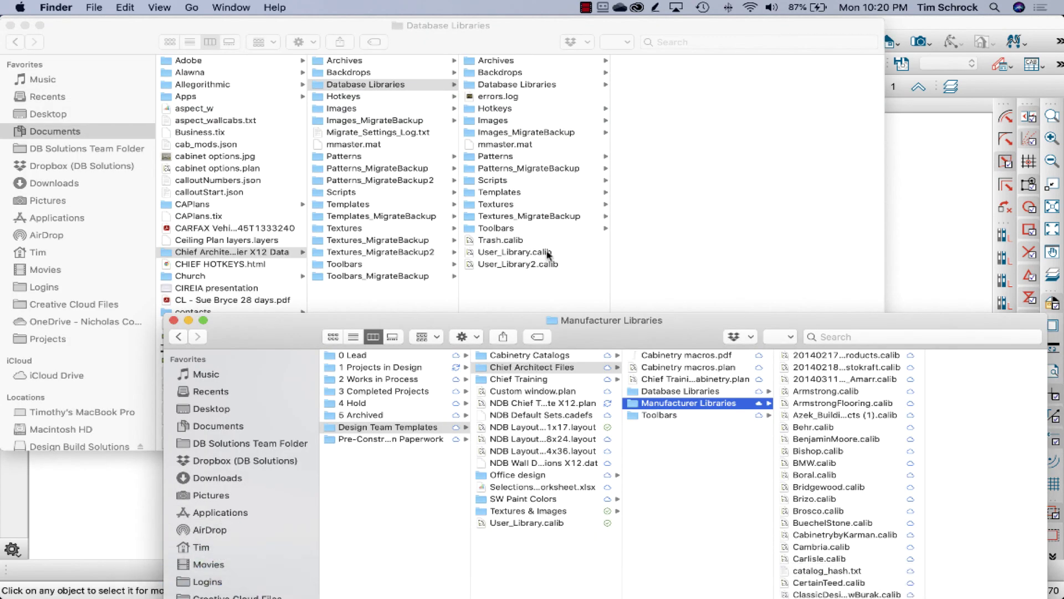
pyautogui.moveTo(701, 320); pyautogui.dragTo(632, 172)
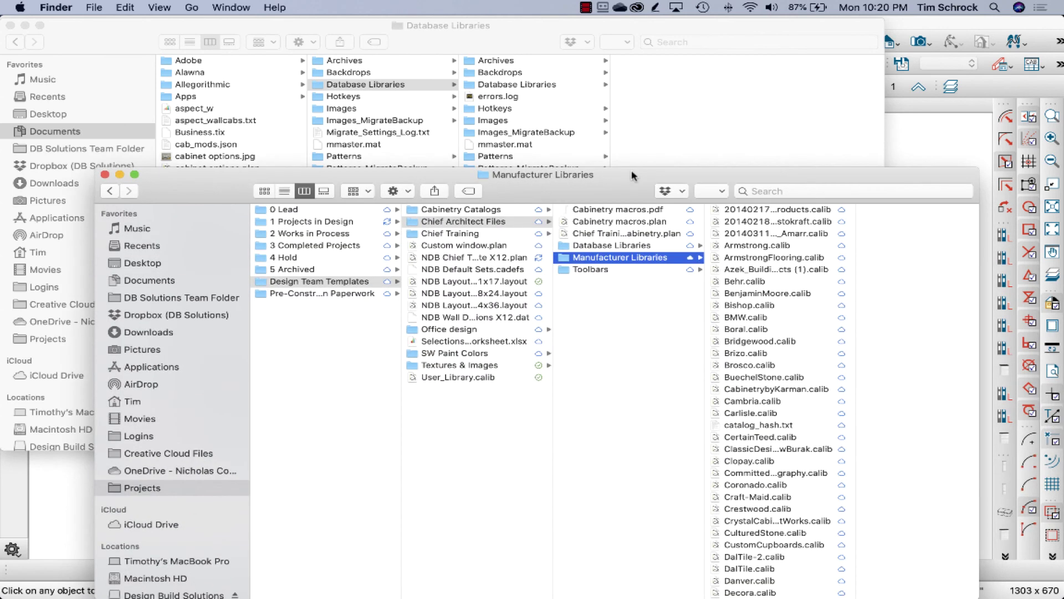
pyautogui.click(619, 246)
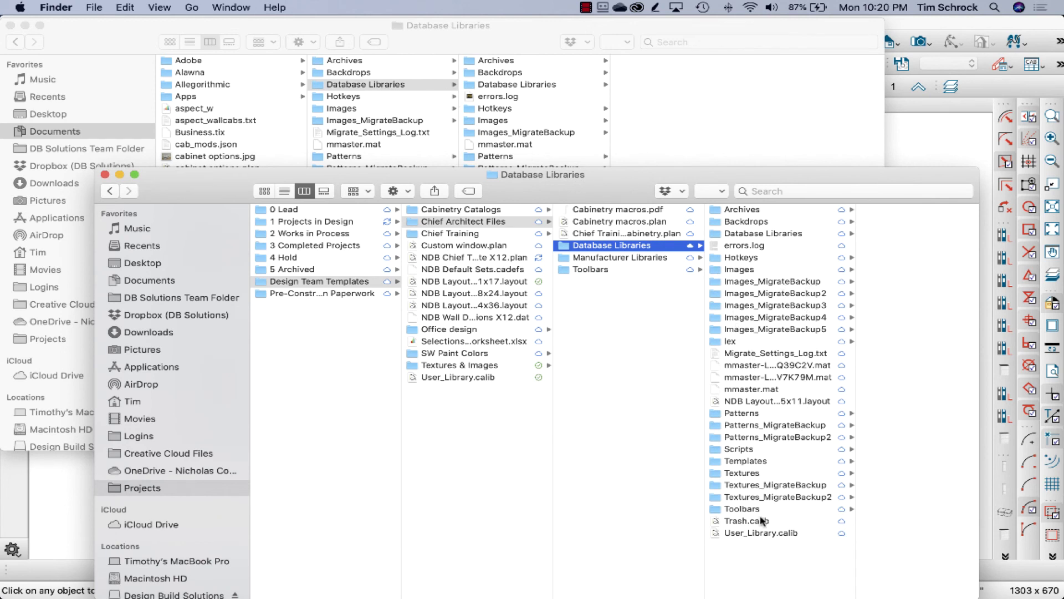
pyautogui.click(779, 245)
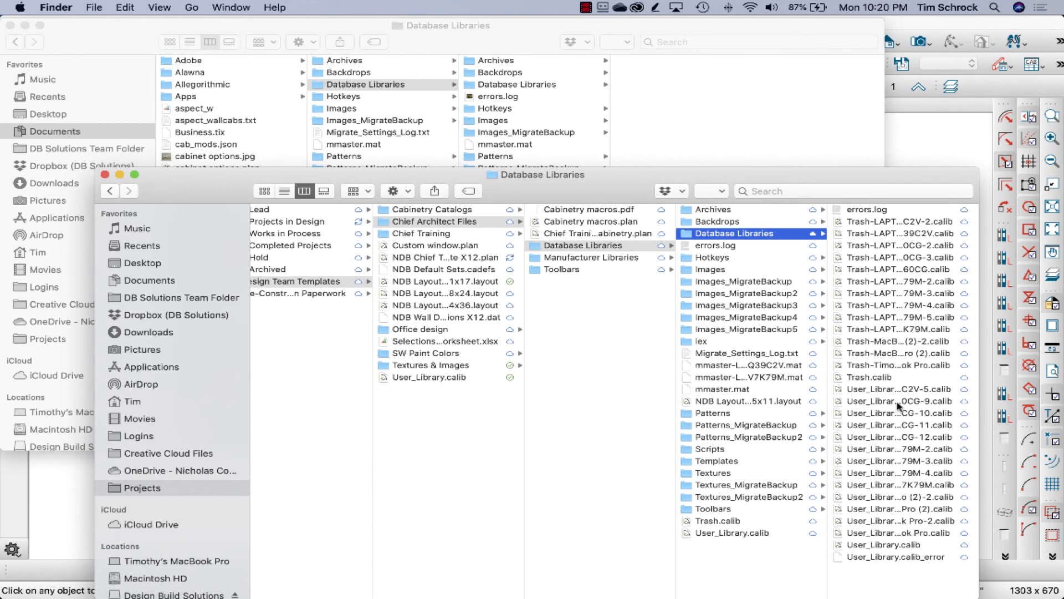
pyautogui.moveTo(821, 180); pyautogui.dragTo(631, 176)
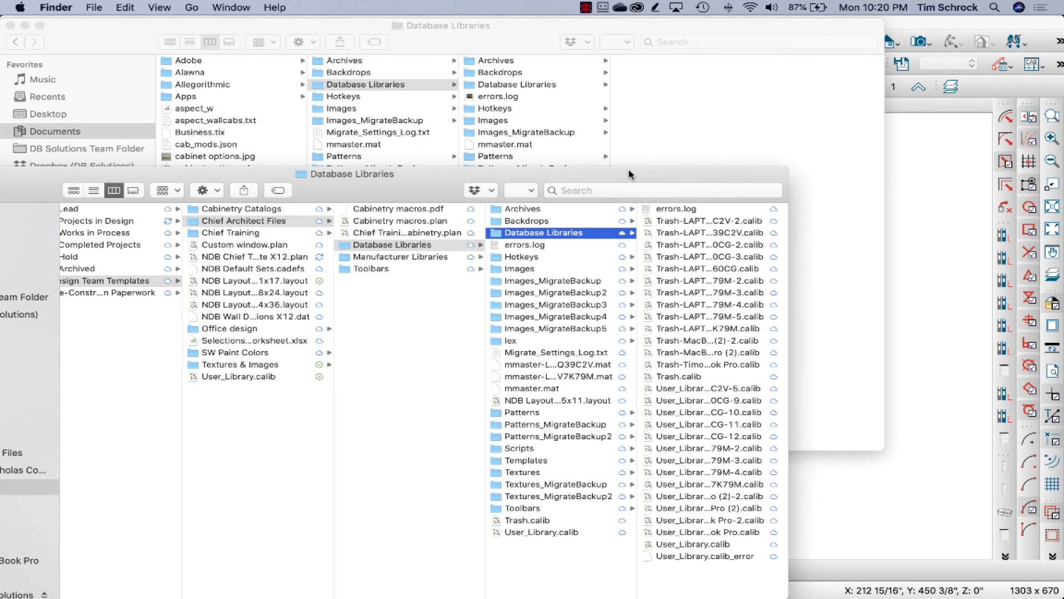
pyautogui.moveTo(793, 265); pyautogui.dragTo(908, 246)
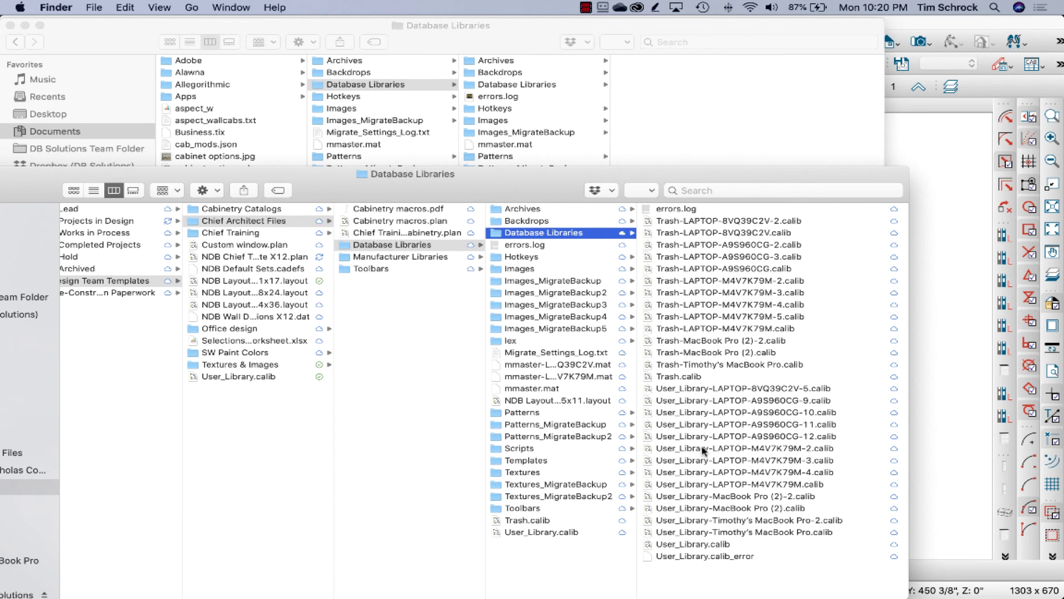
# - Return to Chief Architect, sketch links from the cloud to both users and two extra circled users, underline USER 2, and clear the marks
pyautogui.click(945, 28)
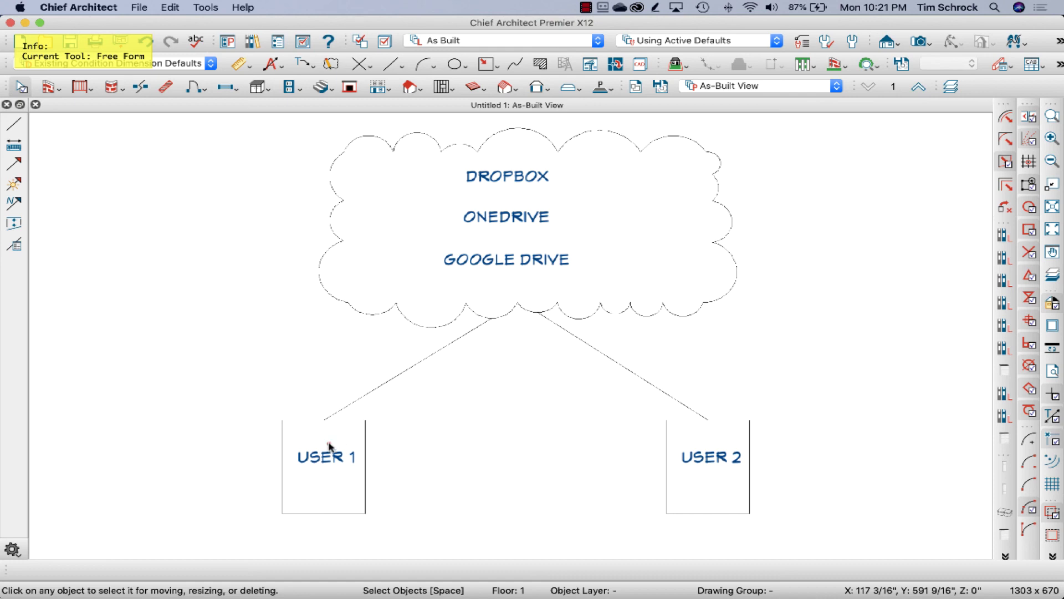
pyautogui.moveTo(330, 443)
pyautogui.mouseDown()
pyautogui.moveTo(517, 265)
pyautogui.moveTo(515, 279)
pyautogui.moveTo(516, 262)
pyautogui.moveTo(506, 277)
pyautogui.moveTo(520, 272)
pyautogui.moveTo(507, 276)
pyautogui.moveTo(517, 271)
pyautogui.moveTo(667, 423)
pyautogui.mouseUp()
pyautogui.moveTo(541, 270)
pyautogui.mouseDown()
pyautogui.moveTo(613, 301)
pyautogui.moveTo(795, 430)
pyautogui.mouseUp()
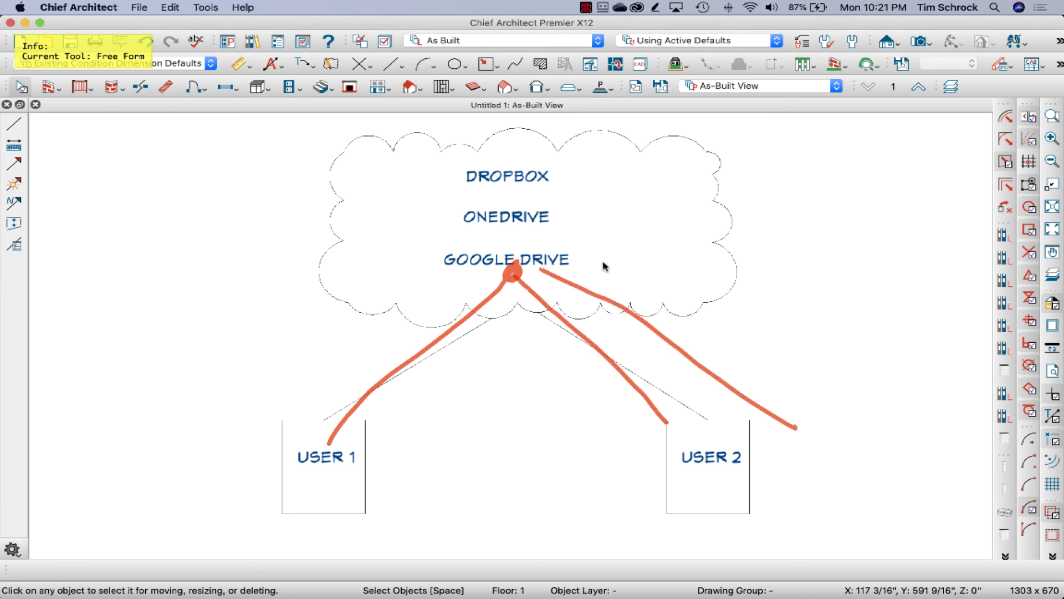
pyautogui.moveTo(588, 255)
pyautogui.mouseDown()
pyautogui.moveTo(891, 401)
pyautogui.moveTo(890, 434)
pyautogui.moveTo(903, 412)
pyautogui.mouseUp()
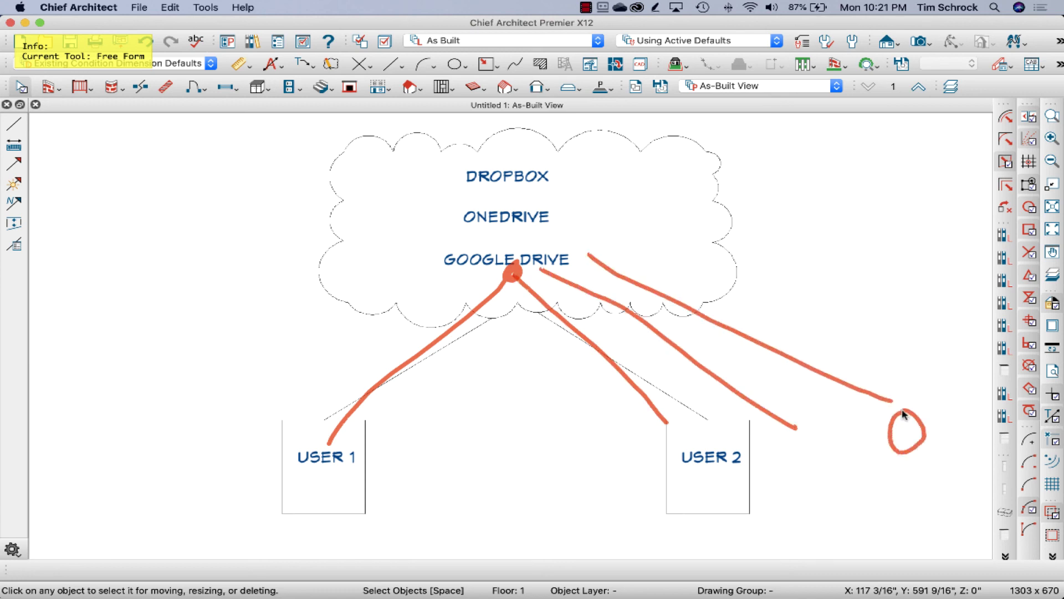
pyautogui.moveTo(802, 442)
pyautogui.mouseDown()
pyautogui.moveTo(793, 457)
pyautogui.moveTo(804, 443)
pyautogui.mouseUp()
pyautogui.moveTo(675, 473); pyautogui.dragTo(750, 476)
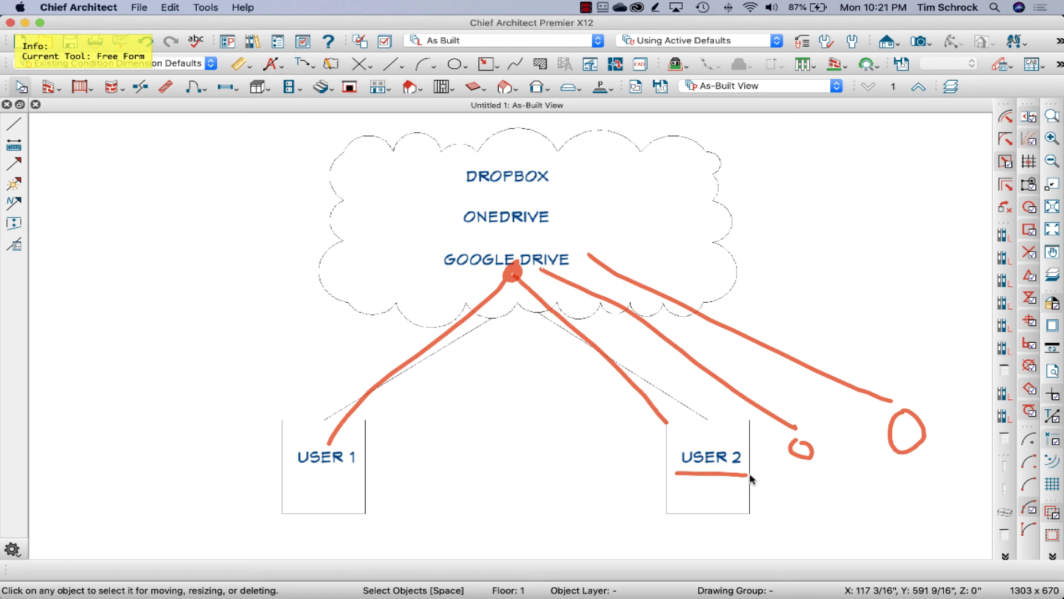
pyautogui.press('Escape')
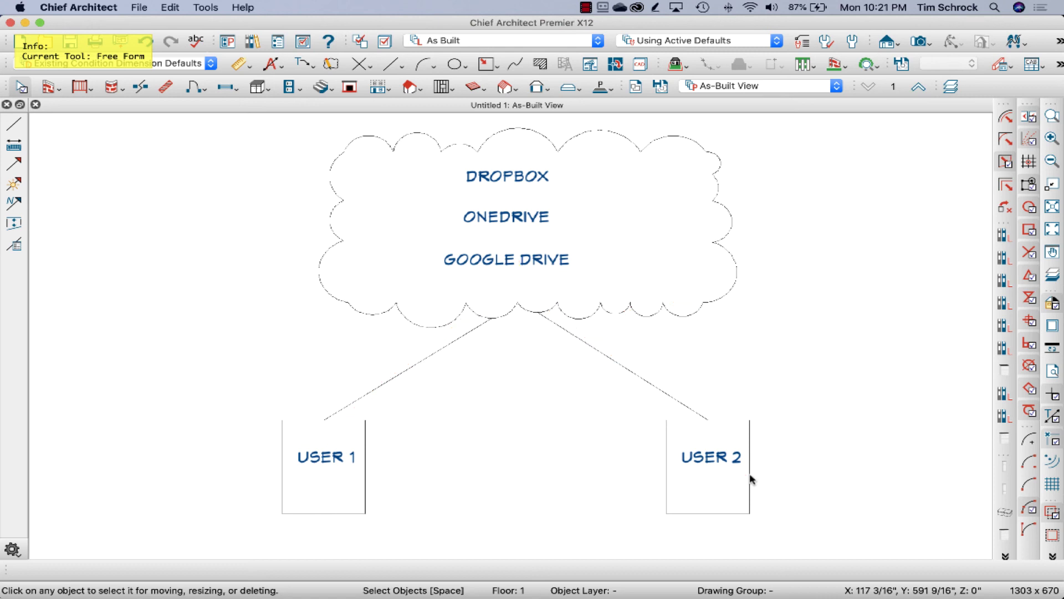